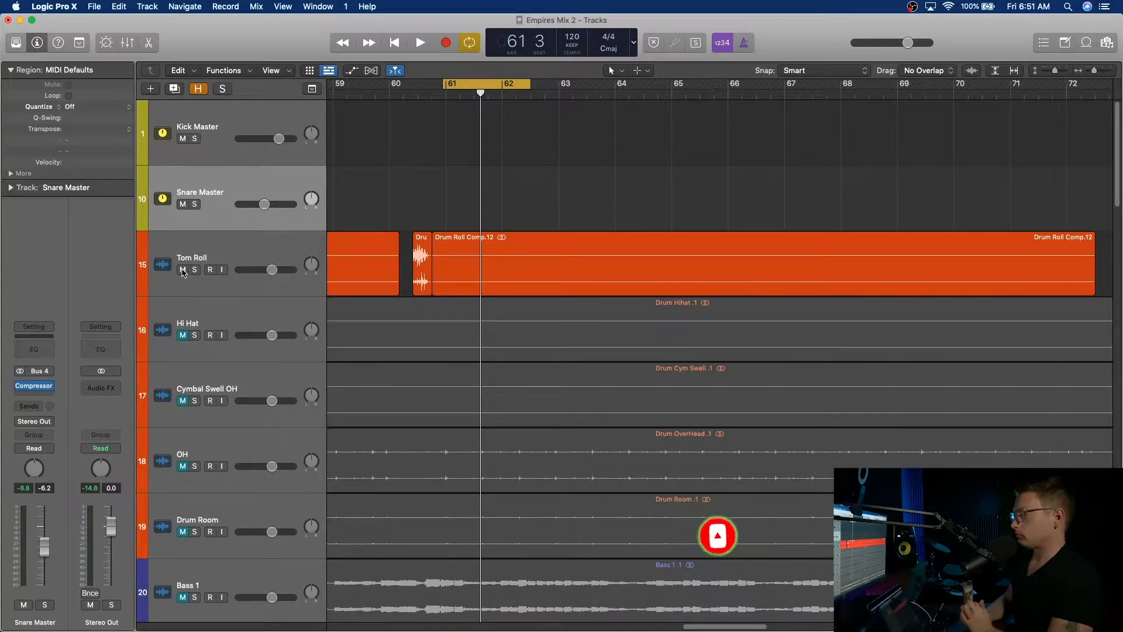
- Look through the arrangement for the tom fills on the Tom Roll track, with cycle mode off
{"action": "left_click", "coordinate": [462, 90]}
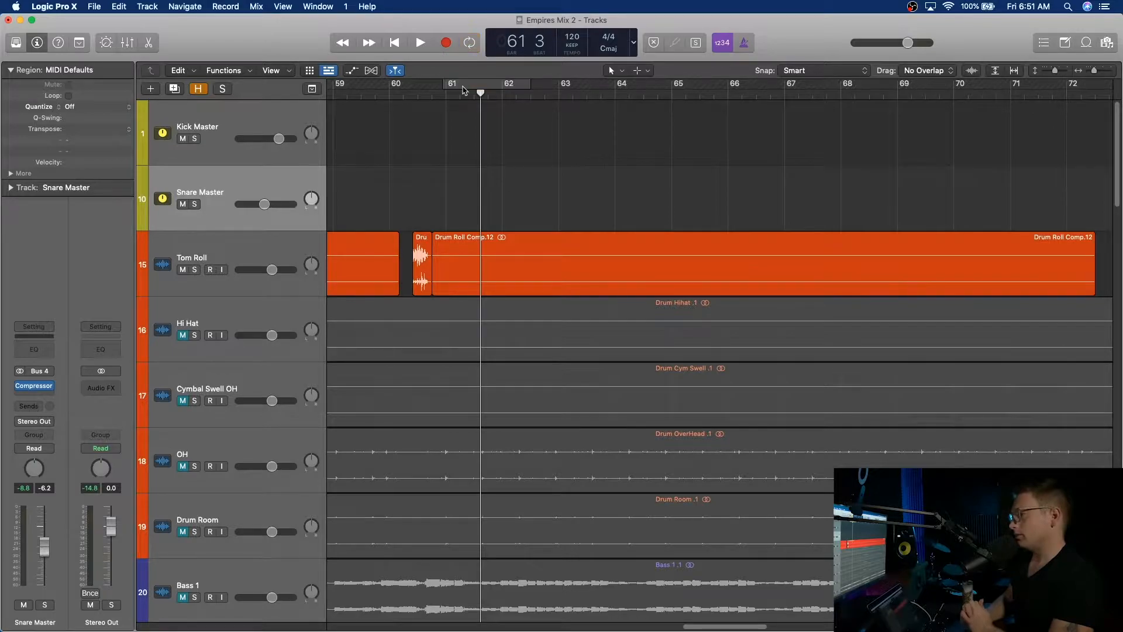
{"action": "scroll", "coordinate": [432, 200], "scroll_direction": "left", "scroll_amount": 15}
{"action": "scroll", "coordinate": [433, 201], "scroll_direction": "left", "scroll_amount": 10}
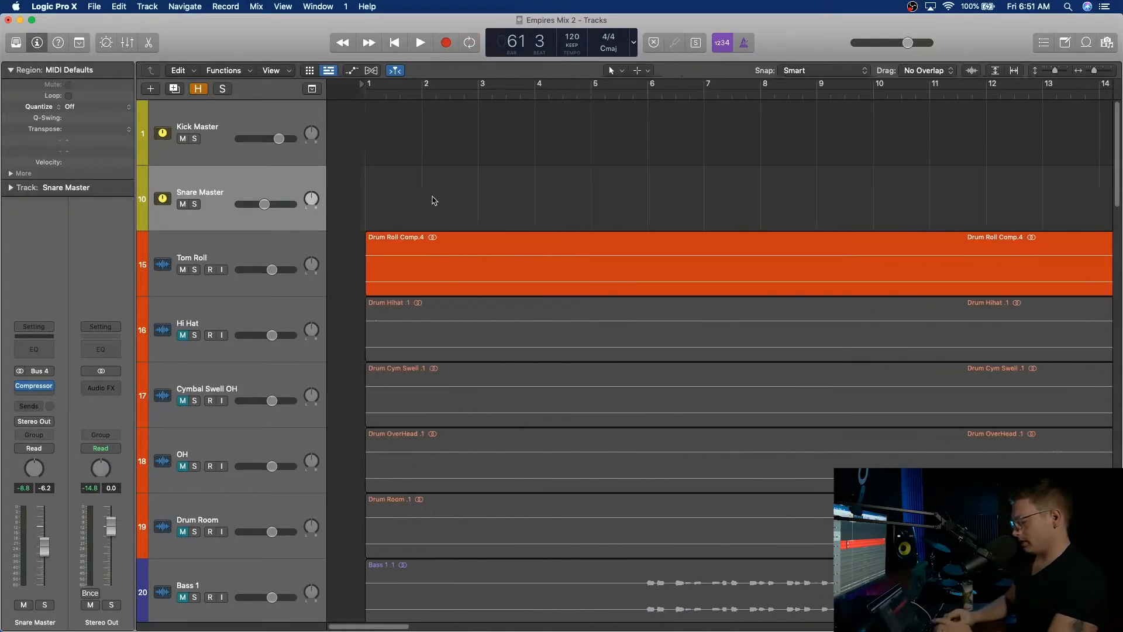
{"action": "scroll", "coordinate": [430, 201], "scroll_direction": "right", "scroll_amount": 10}
{"action": "scroll", "coordinate": [425, 201], "scroll_direction": "right", "scroll_amount": 20}
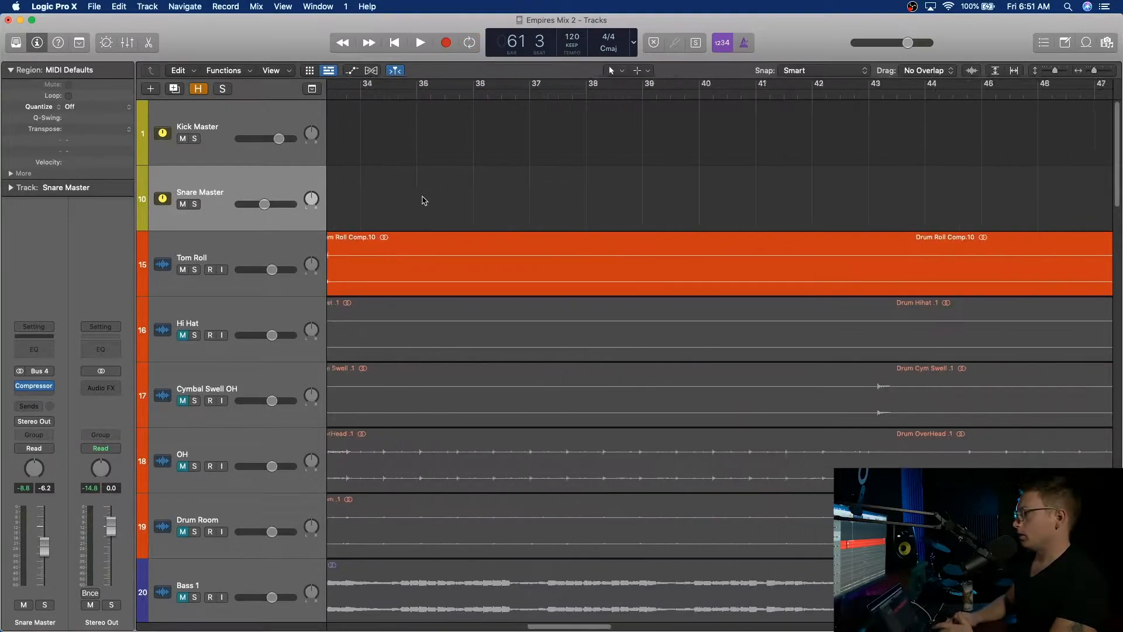
{"action": "scroll", "coordinate": [424, 201], "scroll_direction": "right", "scroll_amount": 20}
{"action": "scroll", "coordinate": [424, 200], "scroll_direction": "left", "scroll_amount": 10}
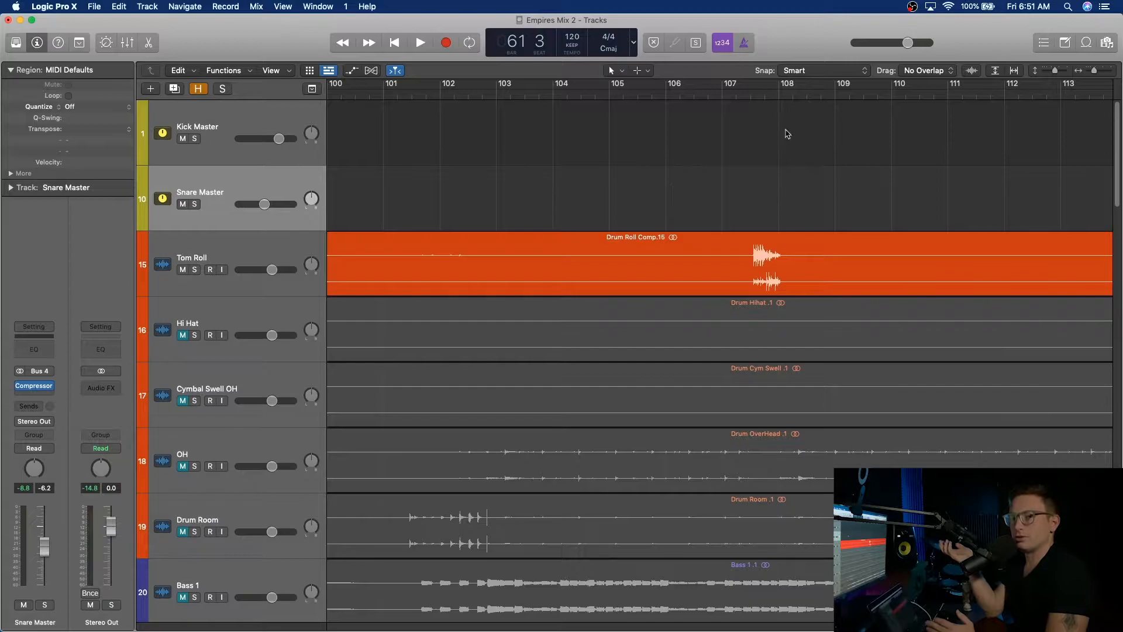
{"action": "left_click", "coordinate": [751, 94]}
{"action": "scroll", "coordinate": [588, 154], "scroll_direction": "left", "scroll_amount": 15}
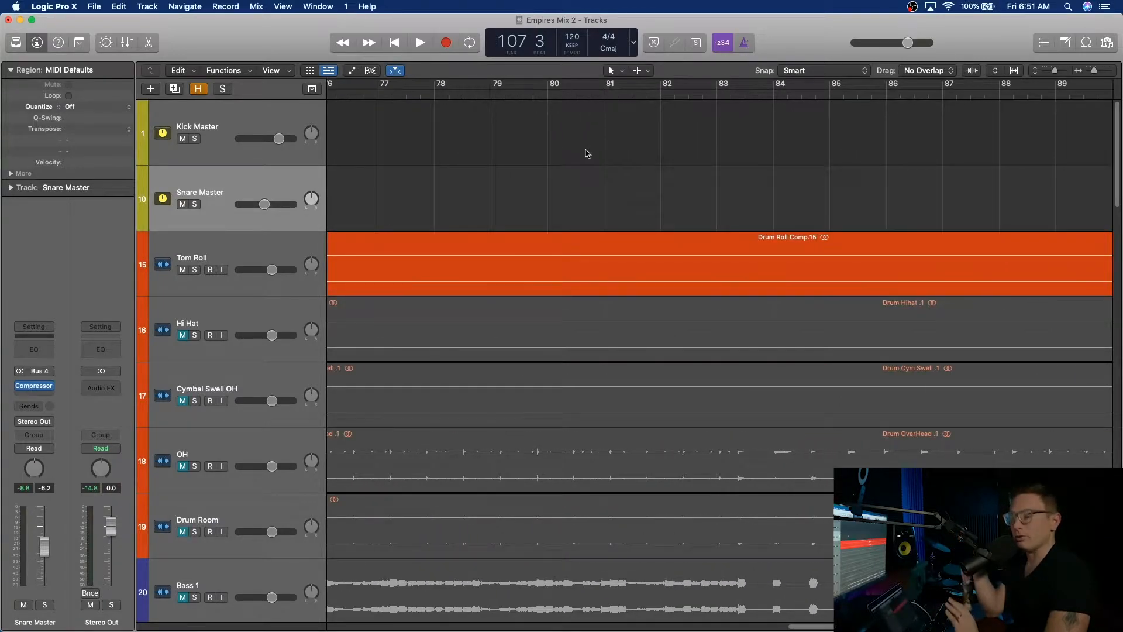
{"action": "scroll", "coordinate": [588, 154], "scroll_direction": "left", "scroll_amount": 3}
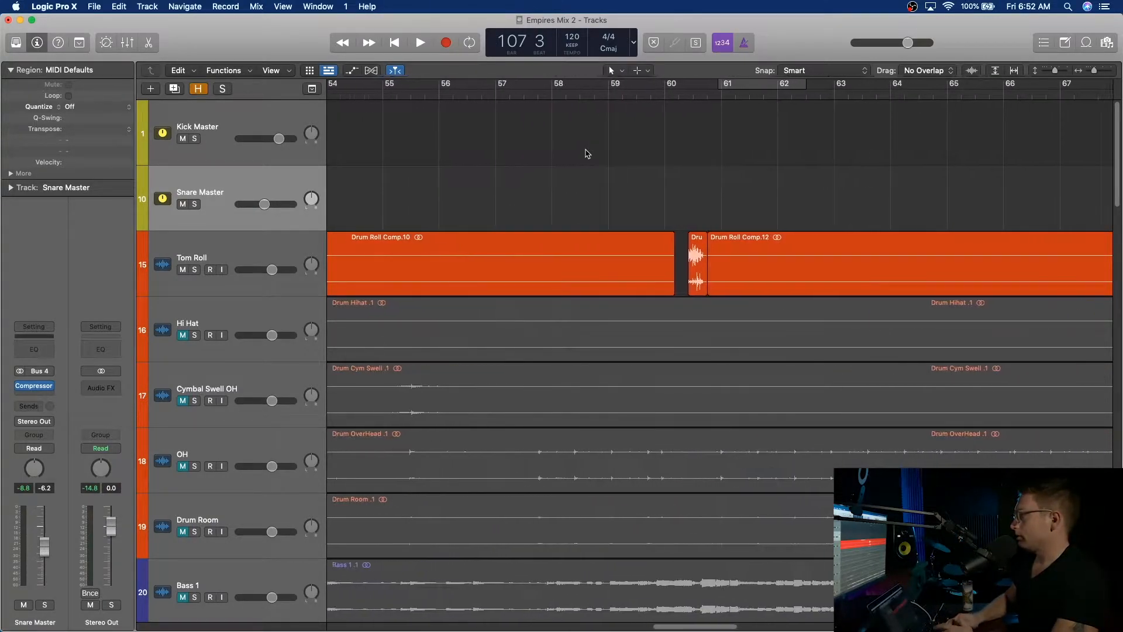
- Set a cycle range around the short tom fill just before bar 61 and audition it with the Tom Roll track selected
{"action": "left_click_drag", "start_coordinate": [670, 88], "coordinate": [695, 86]}
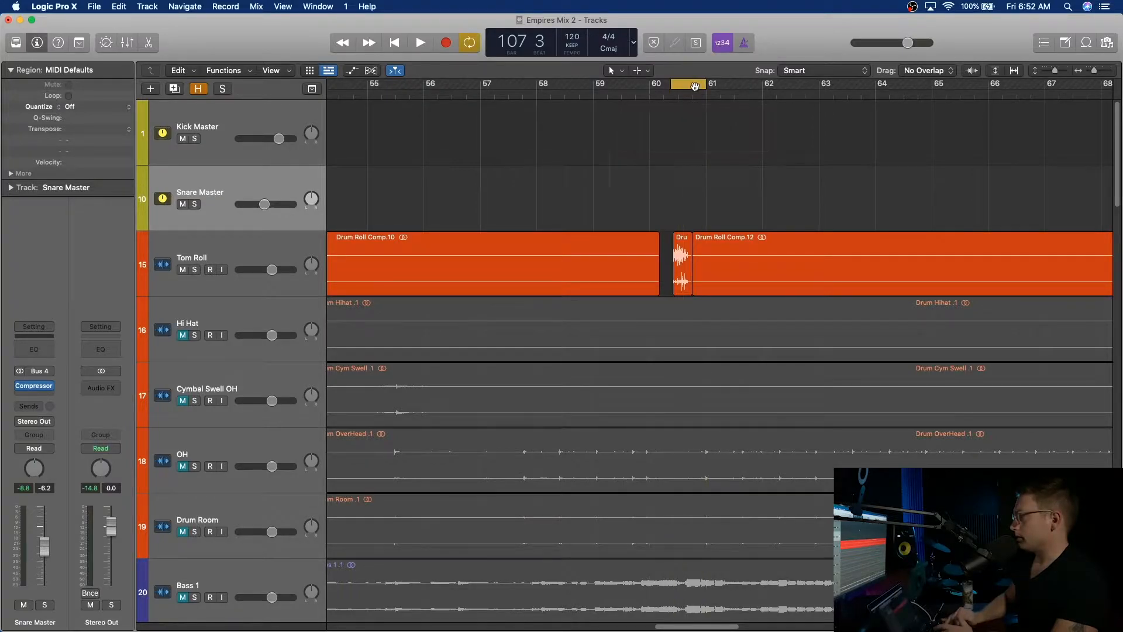
{"action": "key", "text": "space"}
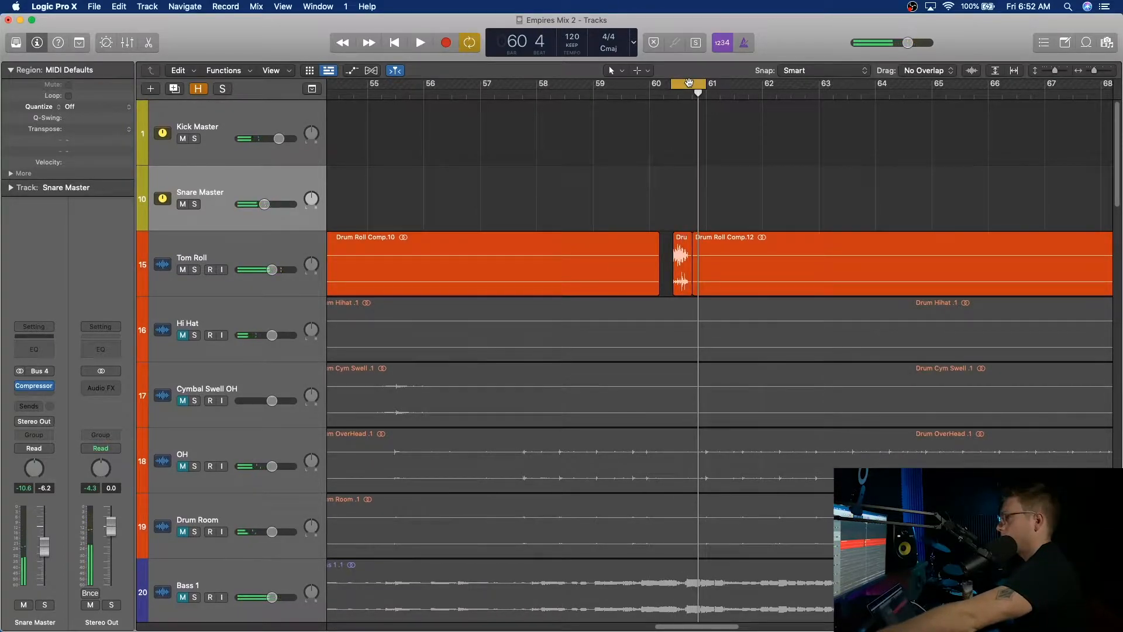
{"action": "left_click", "coordinate": [255, 244]}
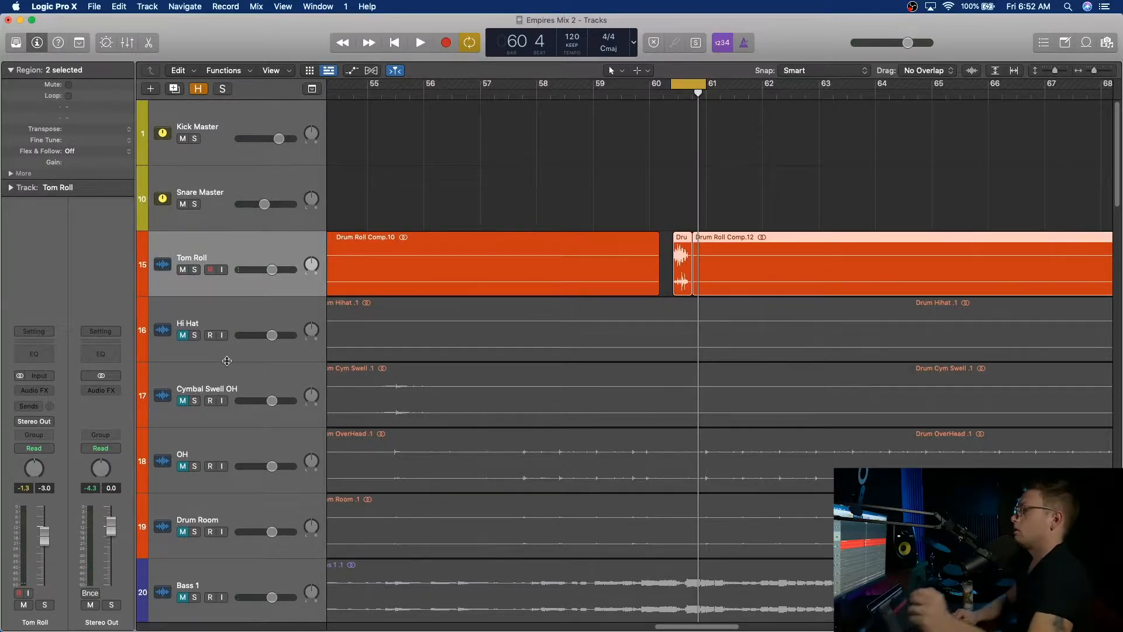
{"action": "key", "text": "space"}
{"action": "key", "text": "space"}
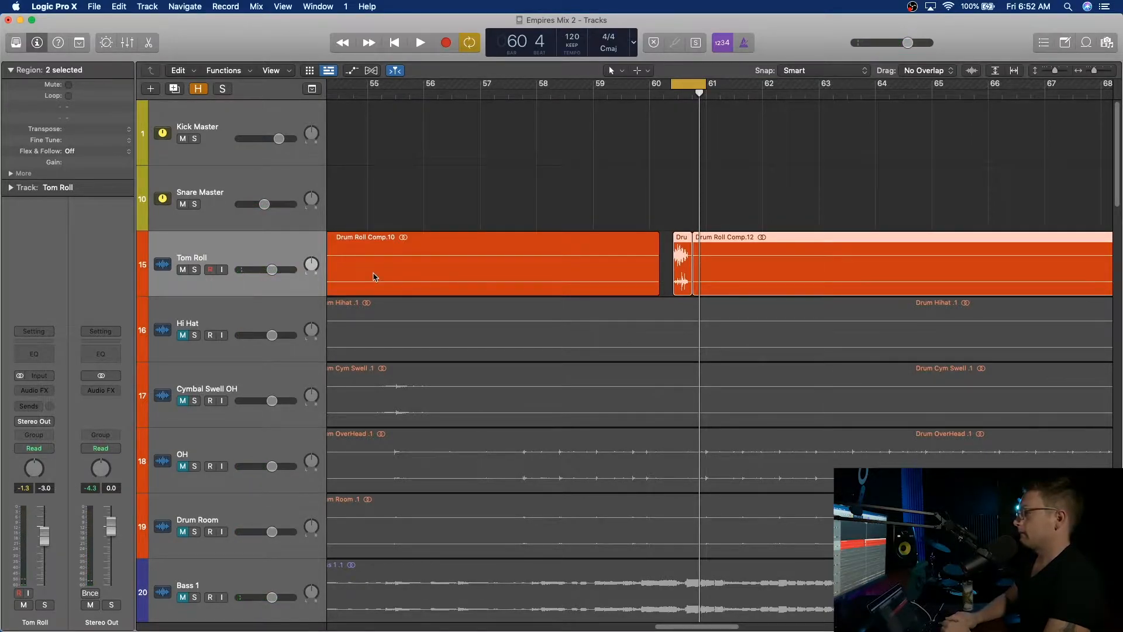
- Add a Channel EQ to the Tom Roll track and cut 7.5 dB at 620 Hz with a Q of 0.28 during playback
{"action": "left_click", "coordinate": [39, 357]}
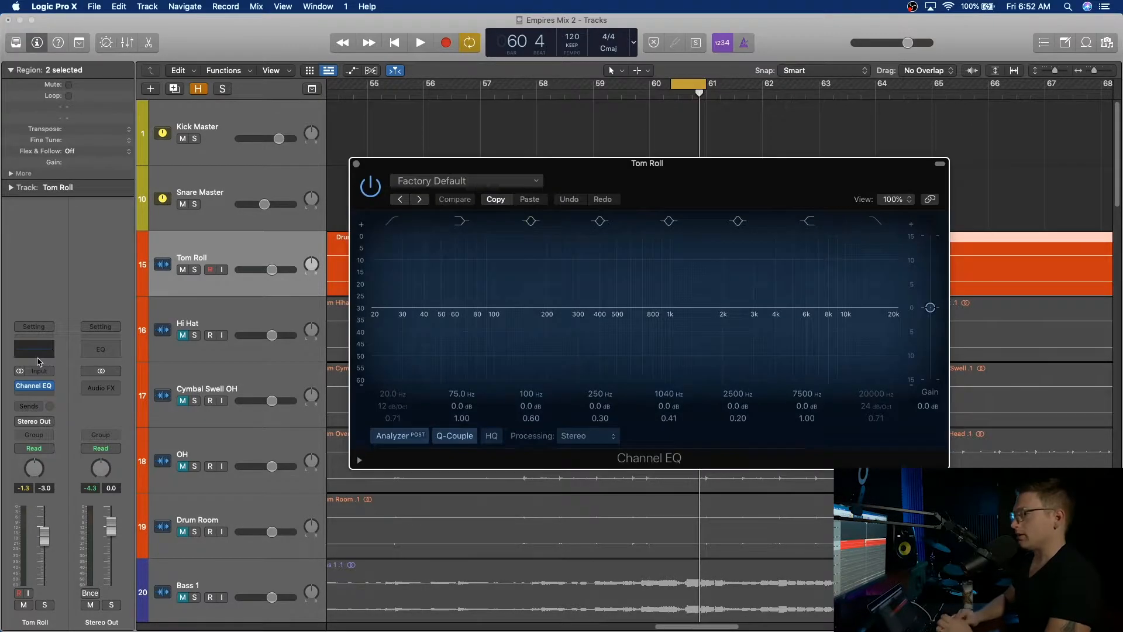
{"action": "left_click_drag", "start_coordinate": [679, 164], "coordinate": [673, 325]}
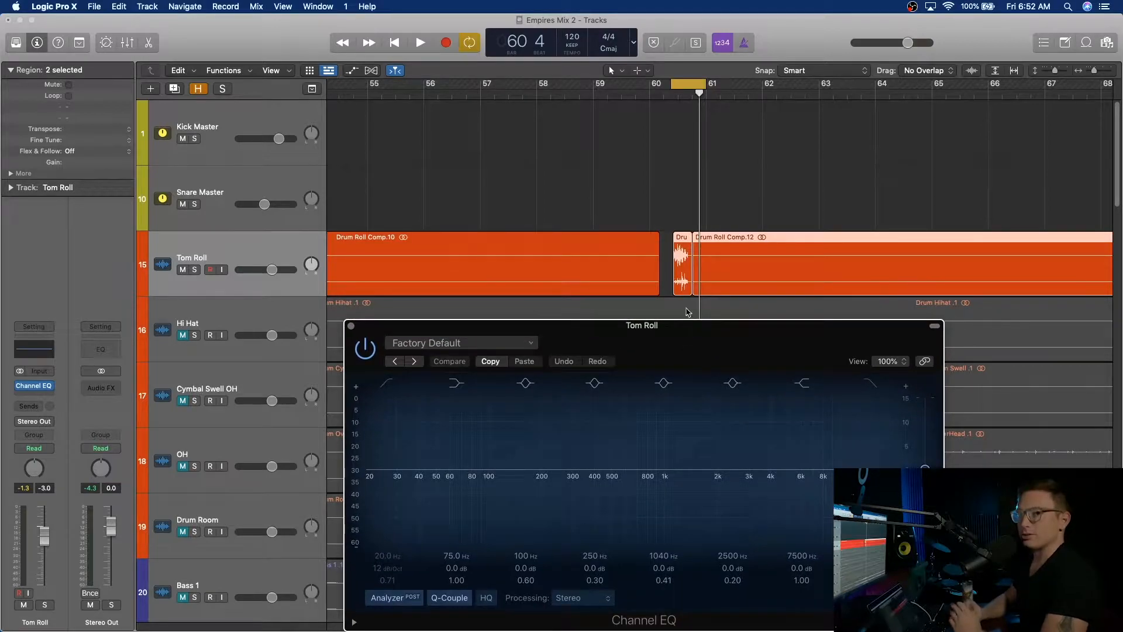
{"action": "key", "text": "space"}
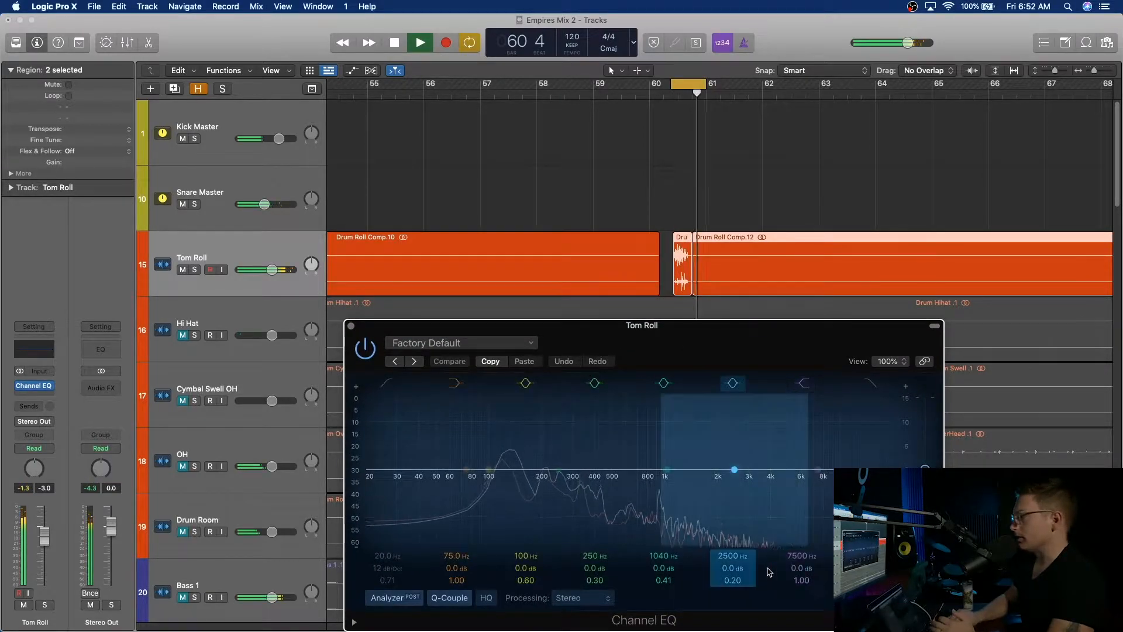
{"action": "mouse_move", "coordinate": [668, 565]}
{"action": "left_mouse_down"}
{"action": "mouse_move", "coordinate": [668, 591]}
{"action": "mouse_move", "coordinate": [661, 566]}
{"action": "mouse_move", "coordinate": [661, 584]}
{"action": "left_mouse_up"}
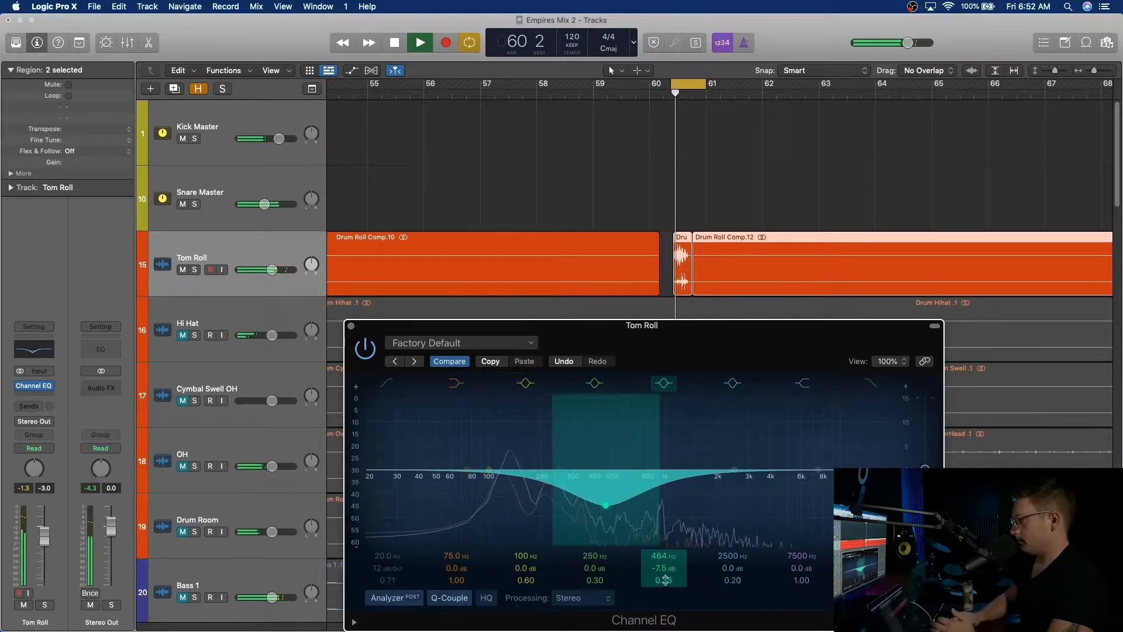
{"action": "left_click_drag", "start_coordinate": [663, 556], "coordinate": [663, 544]}
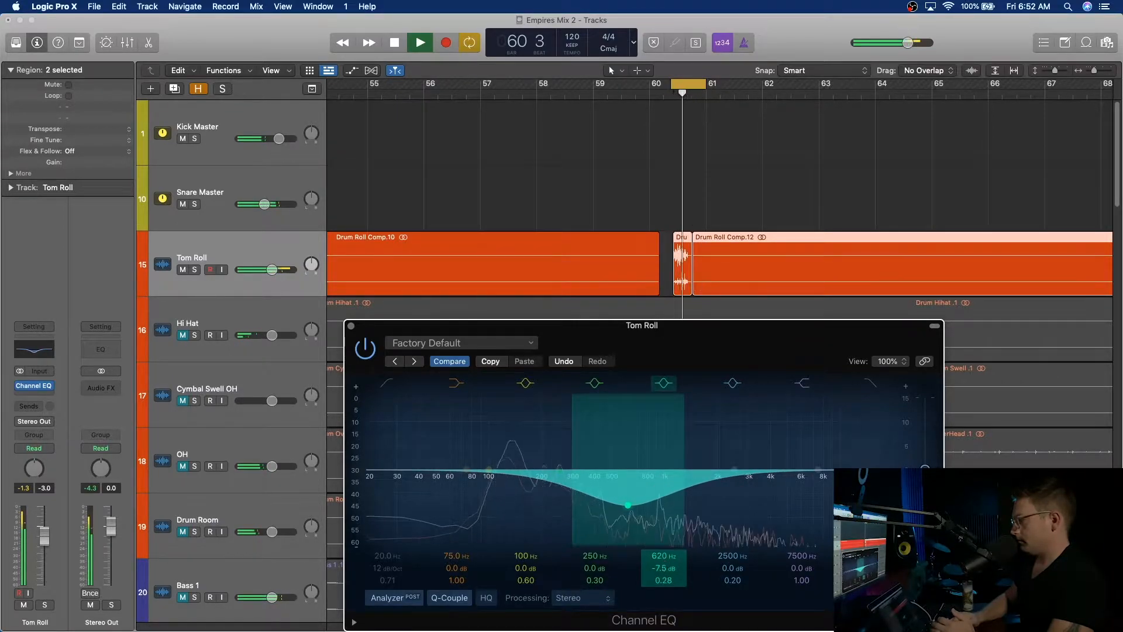
- Set the upper peak band to -1.1 dB at 4640 Hz and boost the high shelf by 4.6 dB at 3480 Hz
{"action": "left_click_drag", "start_coordinate": [734, 470], "coordinate": [734, 441]}
{"action": "left_click_drag", "start_coordinate": [729, 568], "coordinate": [729, 595]}
{"action": "left_click_drag", "start_coordinate": [730, 556], "coordinate": [730, 535]}
{"action": "left_click", "coordinate": [797, 563]}
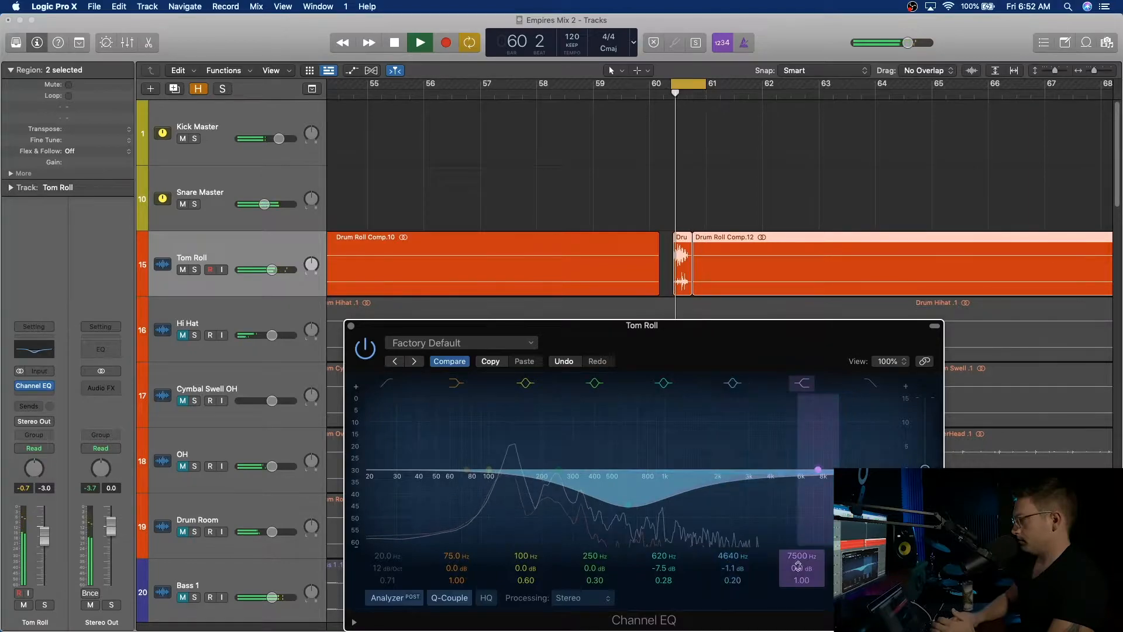
{"action": "mouse_move", "coordinate": [797, 566]}
{"action": "left_mouse_down"}
{"action": "mouse_move", "coordinate": [798, 538]}
{"action": "mouse_move", "coordinate": [799, 575]}
{"action": "mouse_move", "coordinate": [805, 555]}
{"action": "left_mouse_up"}
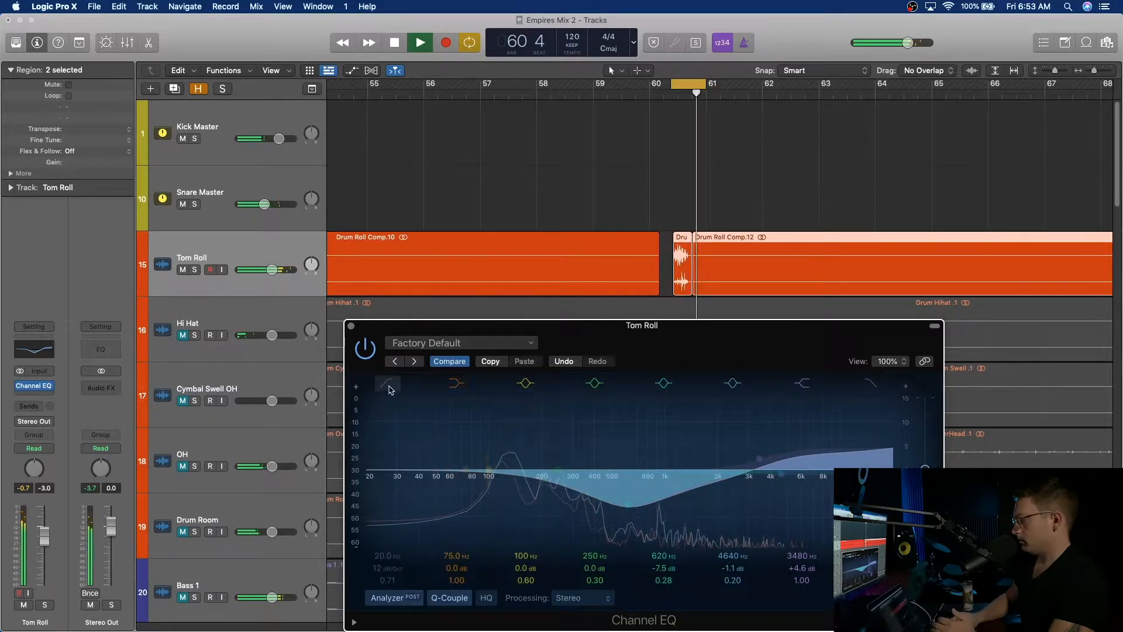
- Enable the low cut at 95 Hz, move the 100 Hz band to 108 Hz, and close the EQ
{"action": "left_click", "coordinate": [412, 524]}
{"action": "key", "text": "space"}
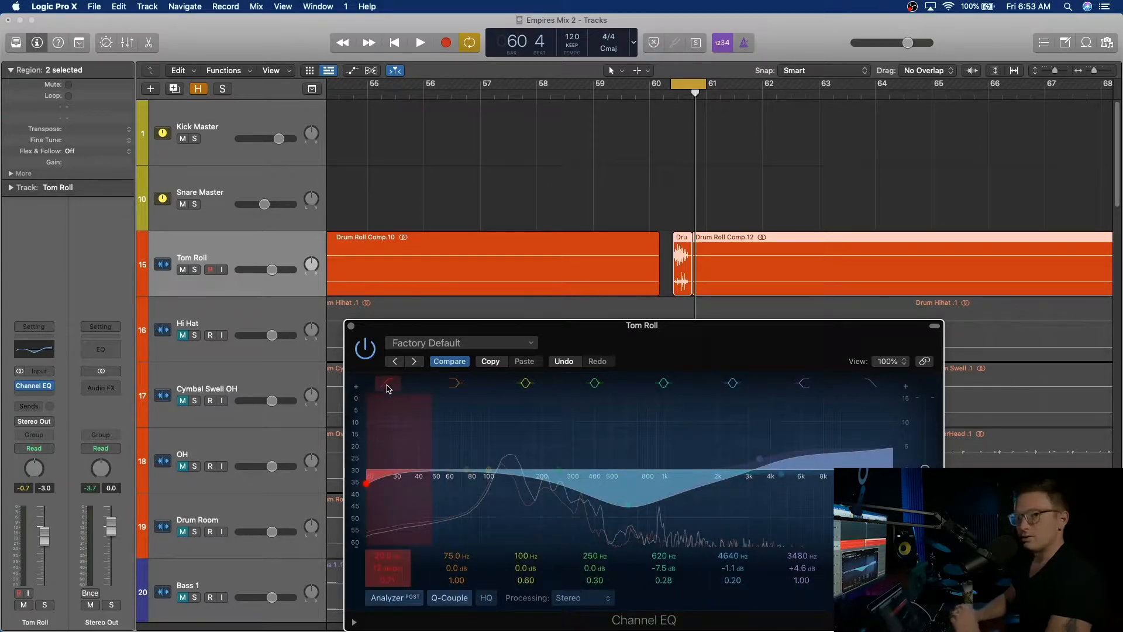
{"action": "mouse_move", "coordinate": [389, 564]}
{"action": "left_mouse_down"}
{"action": "mouse_move", "coordinate": [389, 529]}
{"action": "mouse_move", "coordinate": [389, 553]}
{"action": "left_mouse_up"}
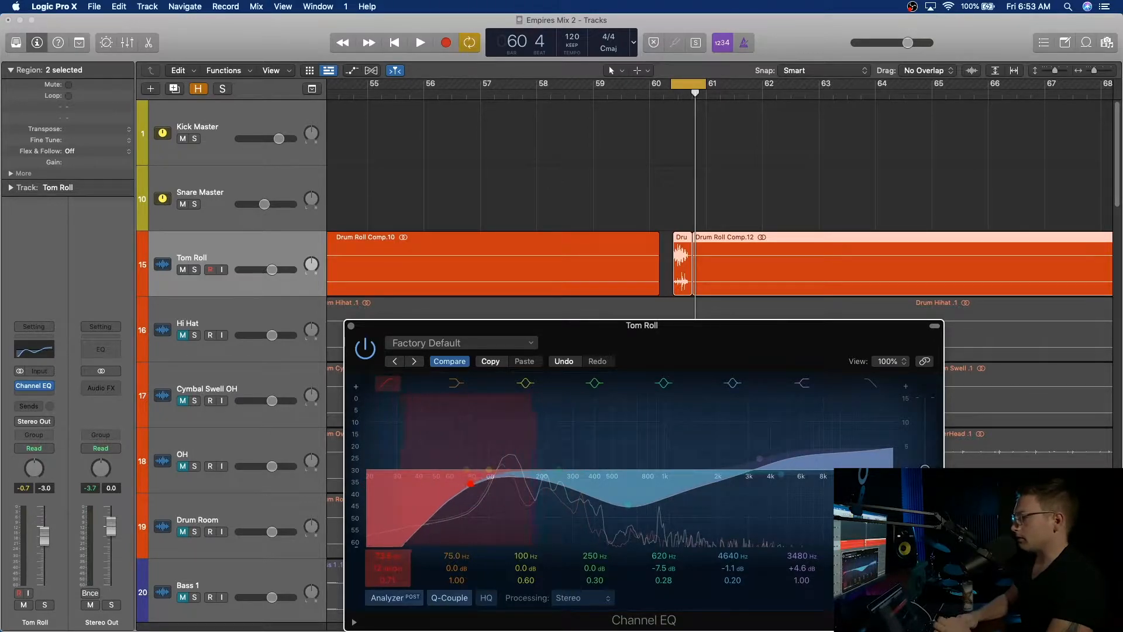
{"action": "left_click_drag", "start_coordinate": [522, 555], "coordinate": [521, 550]}
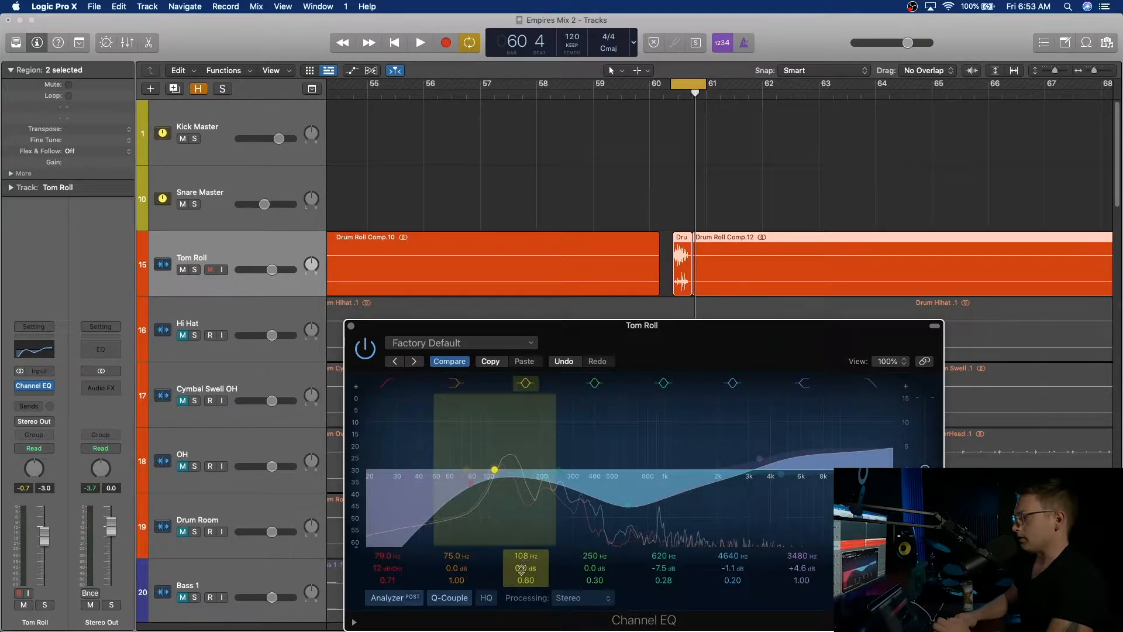
{"action": "key", "text": "space"}
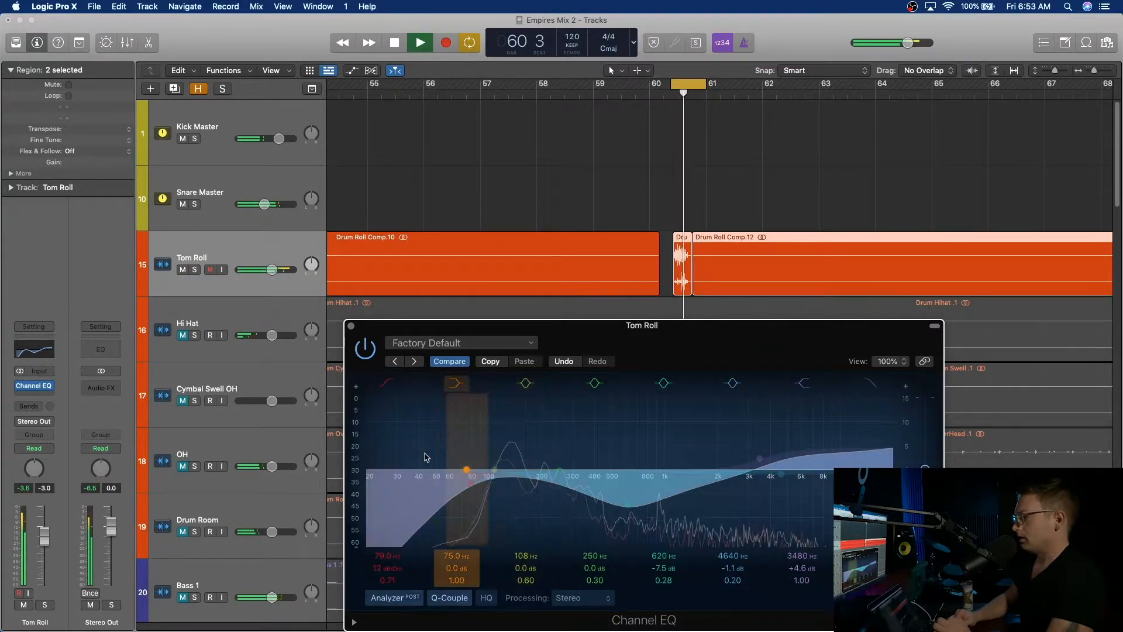
{"action": "left_click_drag", "start_coordinate": [386, 557], "coordinate": [386, 541]}
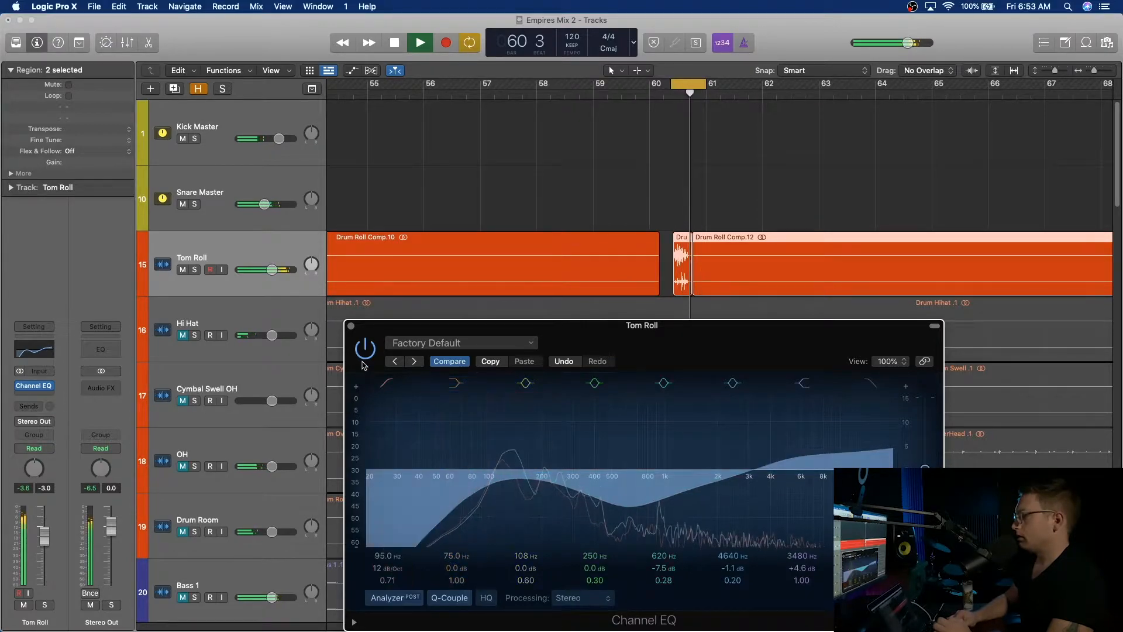
{"action": "left_click", "coordinate": [351, 325]}
{"action": "key", "text": "space"}
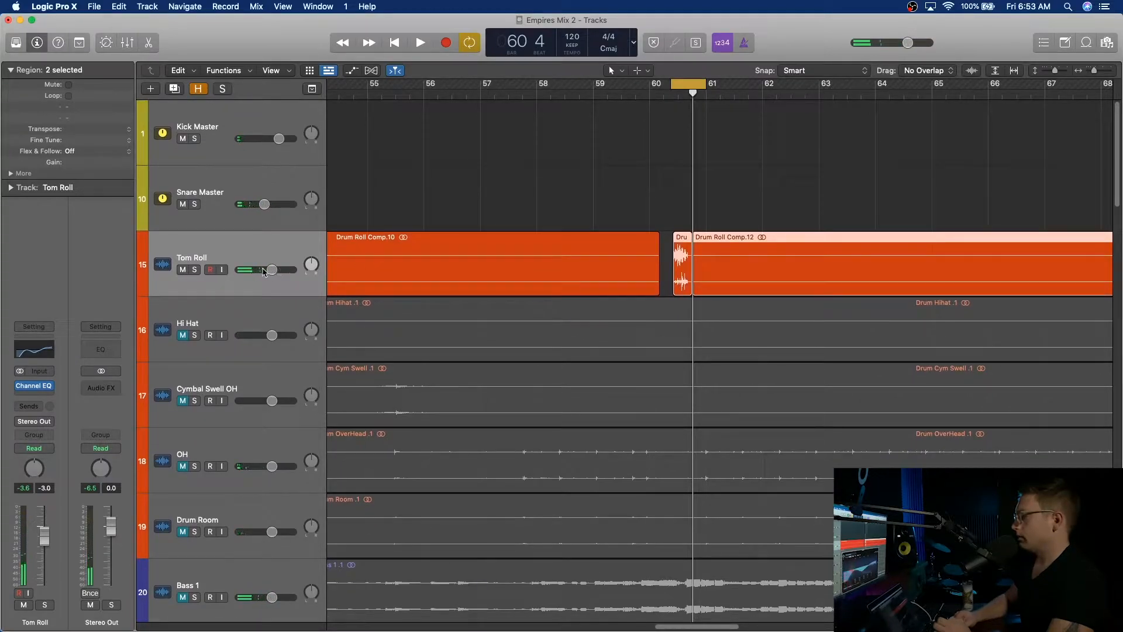
- Lower the Tom Roll volume to -14.0 dB and further to -∞ dB while auditioning the looped fill
{"action": "left_click_drag", "start_coordinate": [272, 272], "coordinate": [233, 272]}
{"action": "key", "text": "space"}
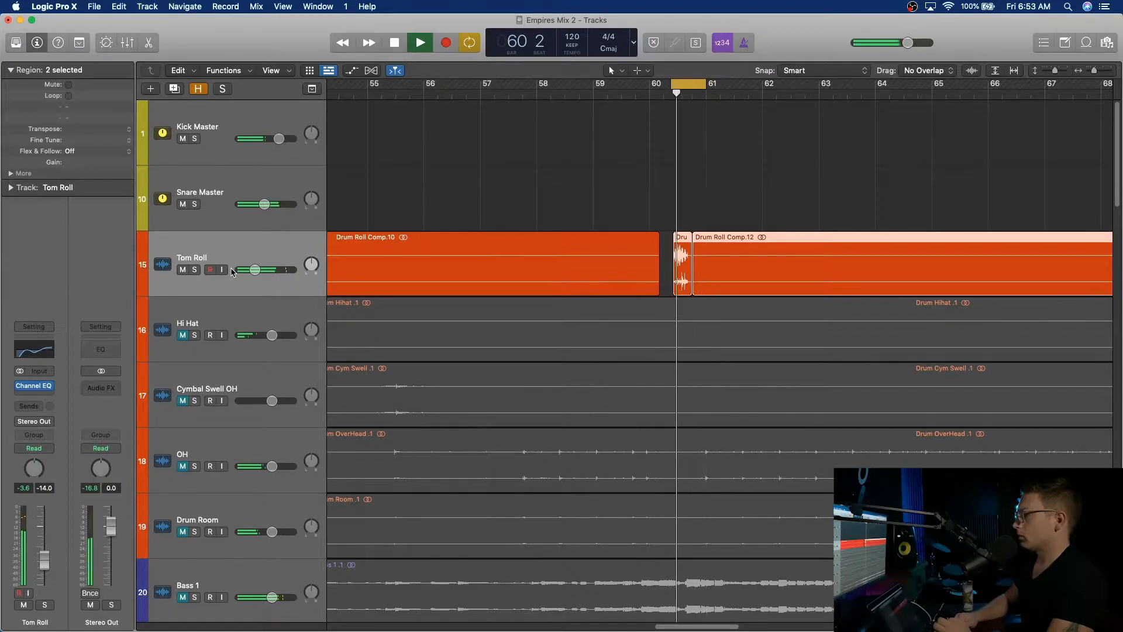
{"action": "key", "text": "space"}
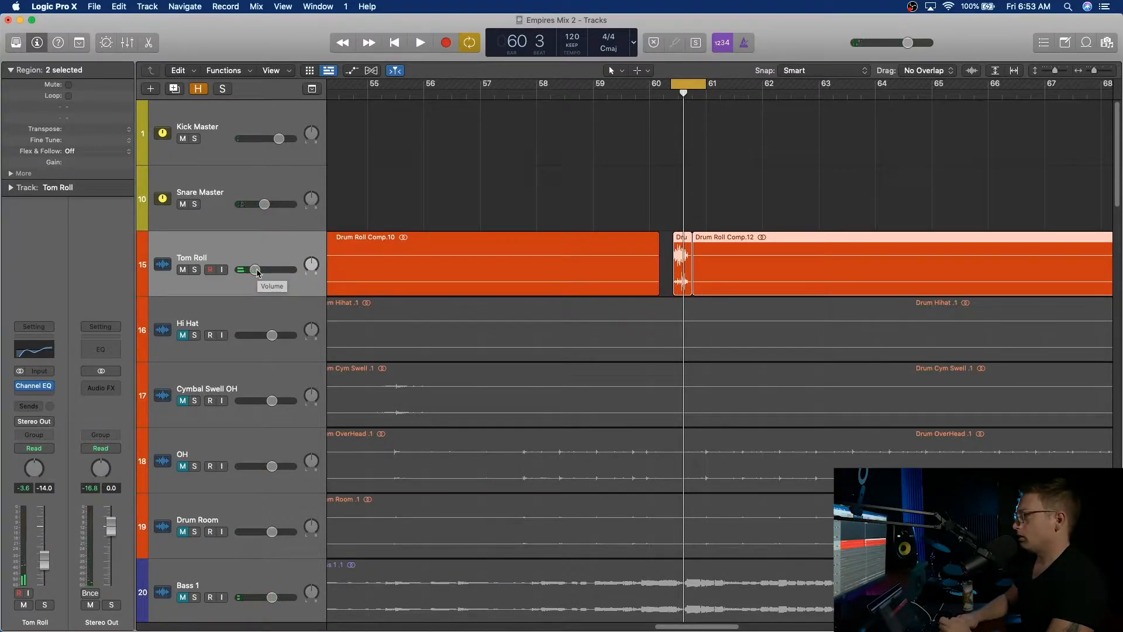
{"action": "key", "text": "space"}
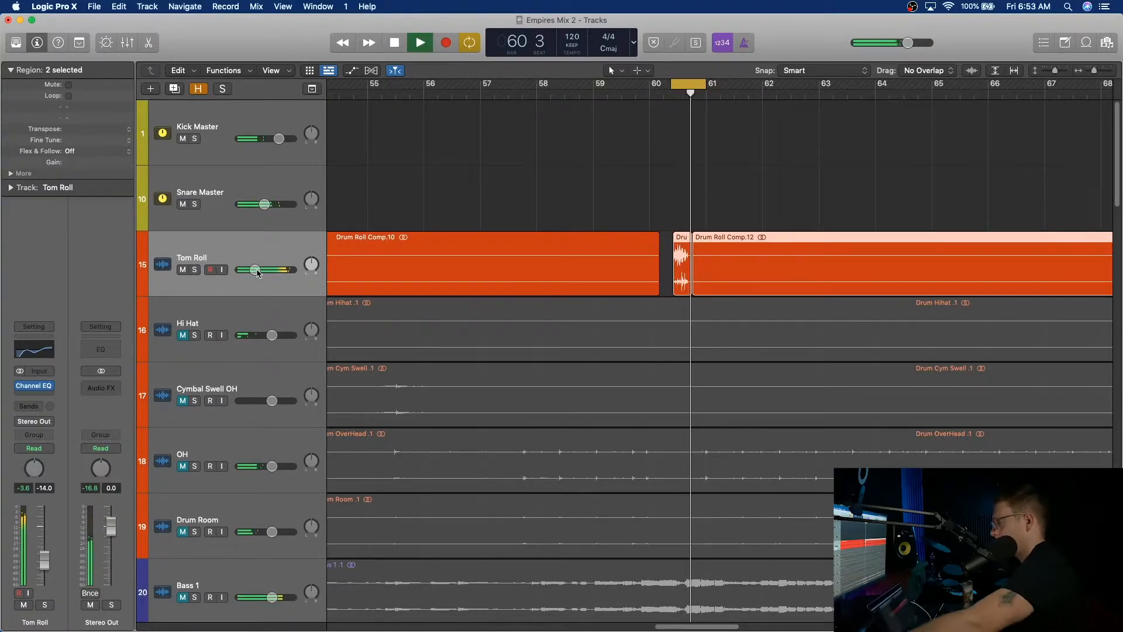
{"action": "left_click_drag", "start_coordinate": [258, 273], "coordinate": [238, 273]}
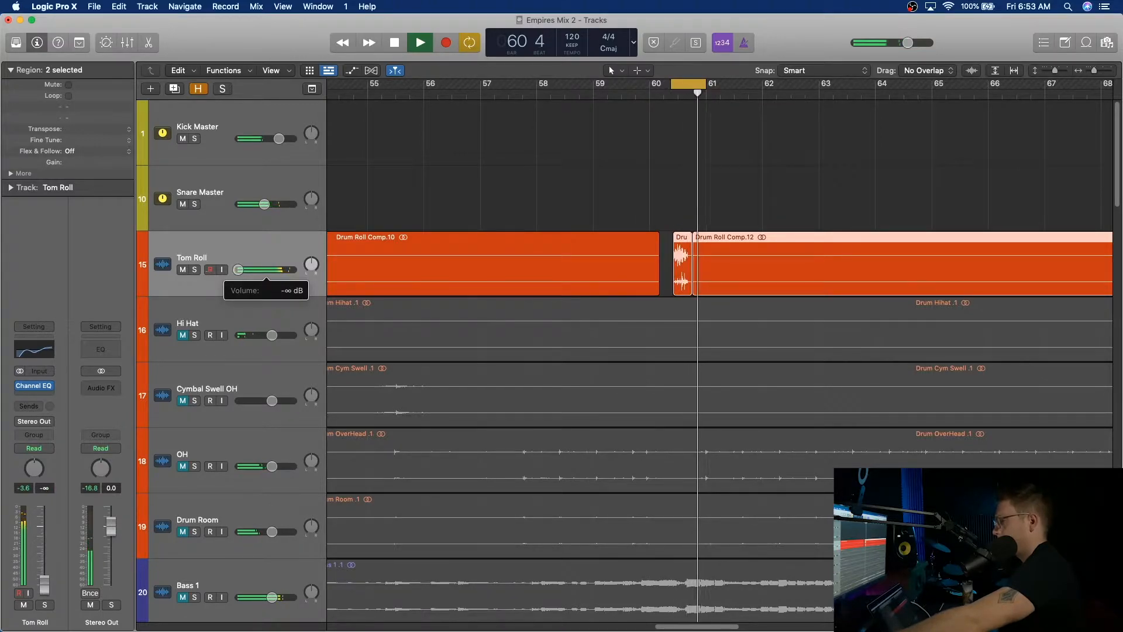
{"action": "key", "text": "space"}
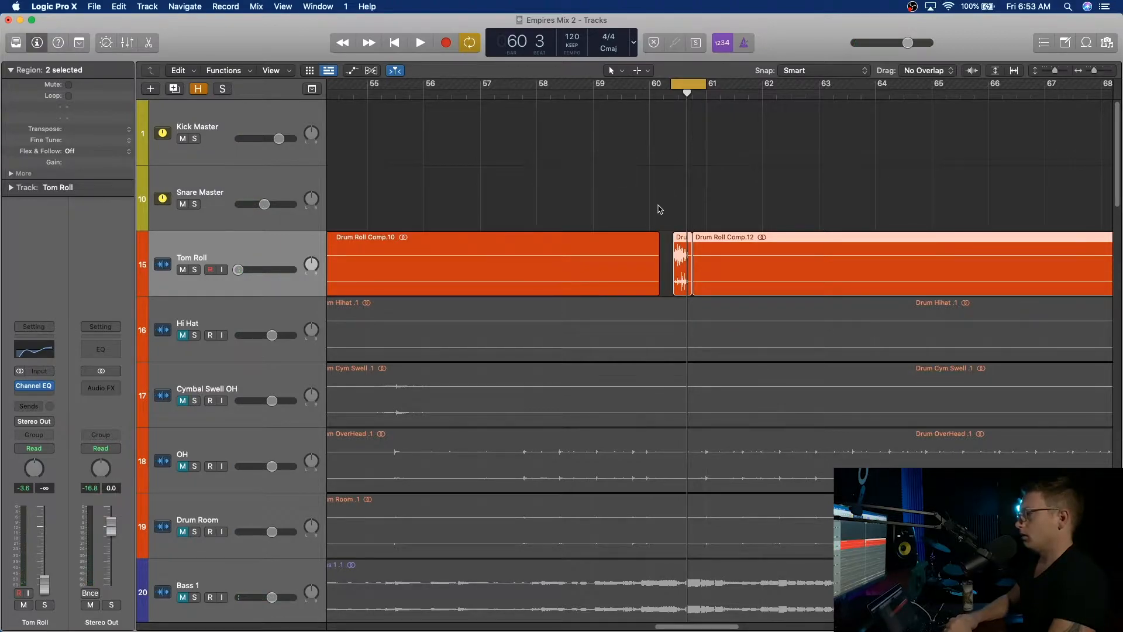
{"action": "left_click", "coordinate": [662, 93]}
{"action": "key", "text": "space"}
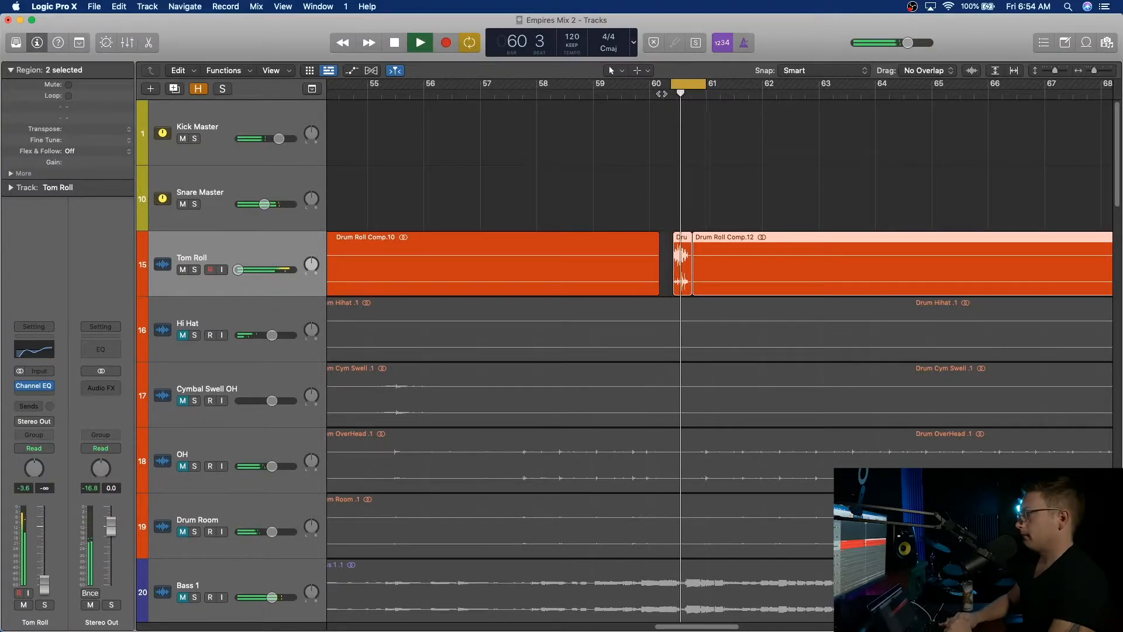
{"action": "key", "text": "space"}
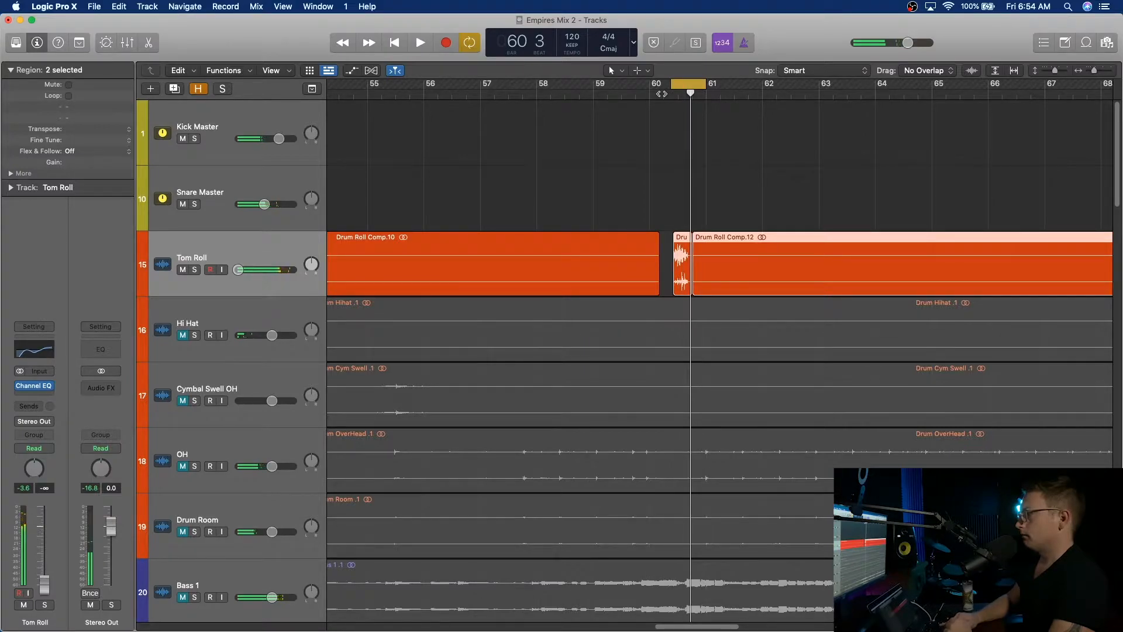
- Zoom in on the tom fill and add a short fade-in at the start of the Drum Roll Comp.8 region with the Fade Tool
{"action": "left_click", "coordinate": [718, 199]}
{"action": "left_click_drag", "start_coordinate": [1094, 70], "coordinate": [1102, 70]}
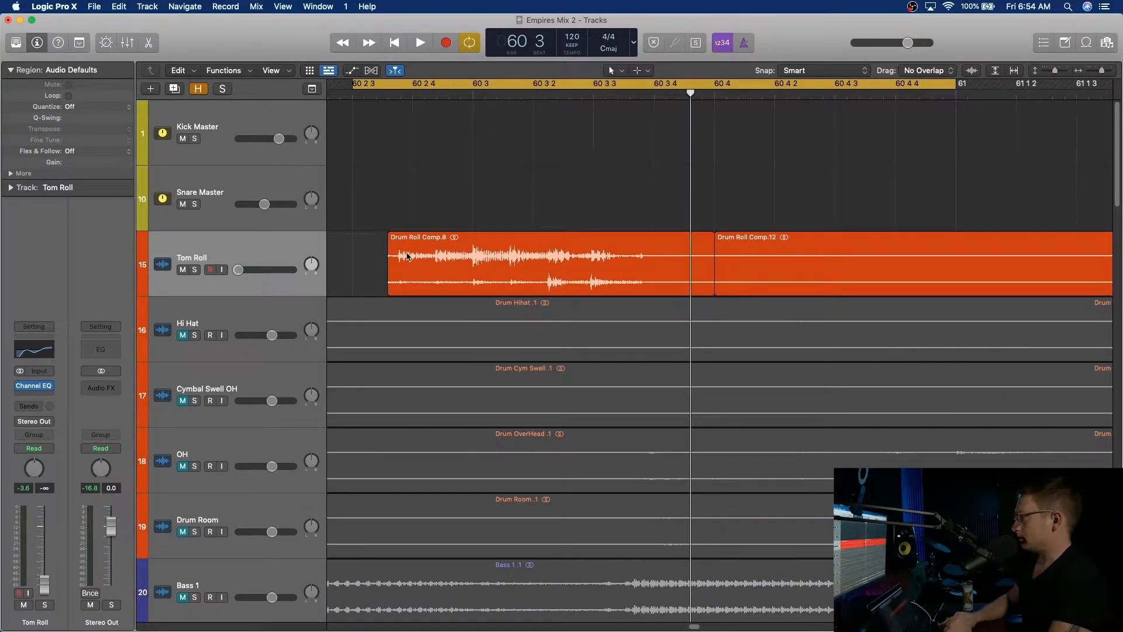
{"action": "left_click", "coordinate": [651, 71]}
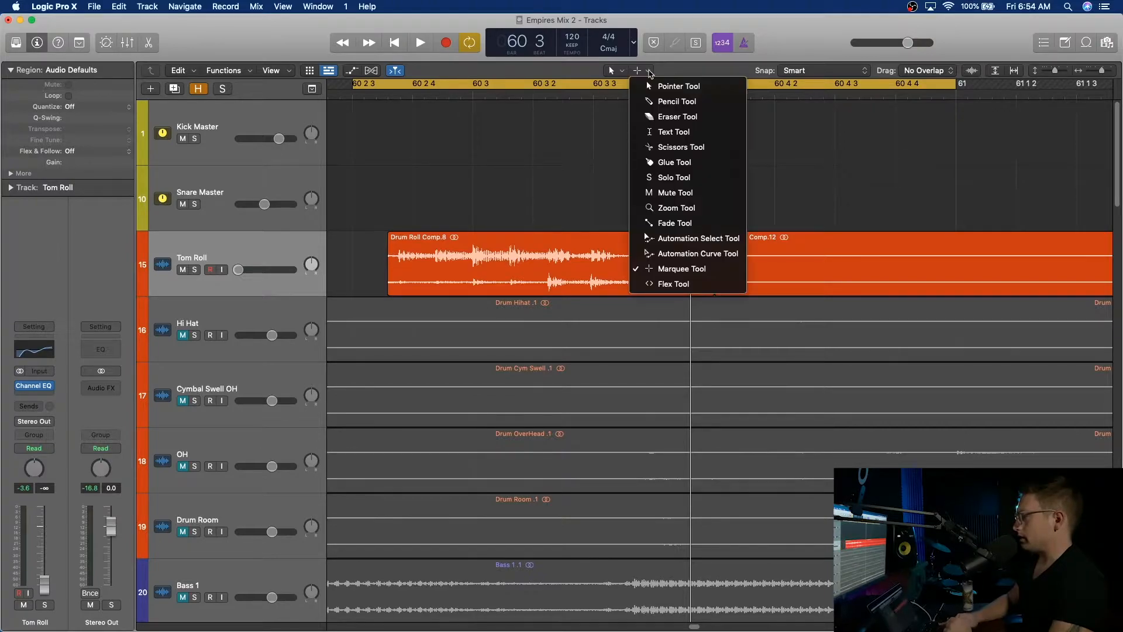
{"action": "left_click", "coordinate": [666, 223]}
{"action": "left_click_drag", "start_coordinate": [399, 270], "coordinate": [373, 270]}
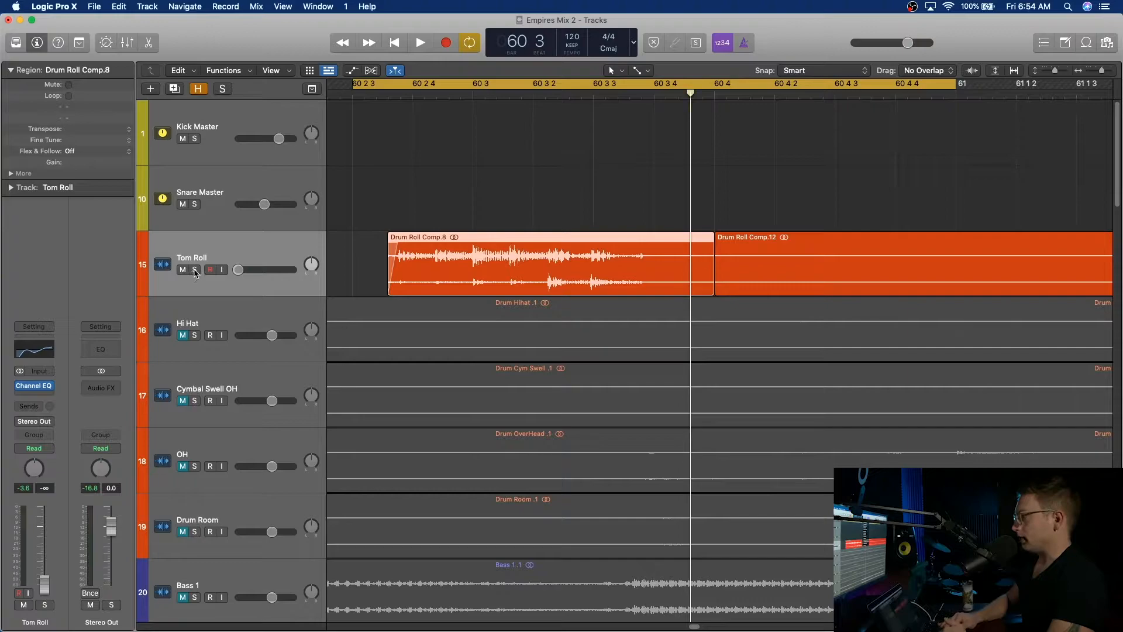
- Solo the Tom Roll track, set its volume to -10.0 dB, and audition the faded fill repeatedly
{"action": "left_click", "coordinate": [195, 269]}
{"action": "key", "text": "space"}
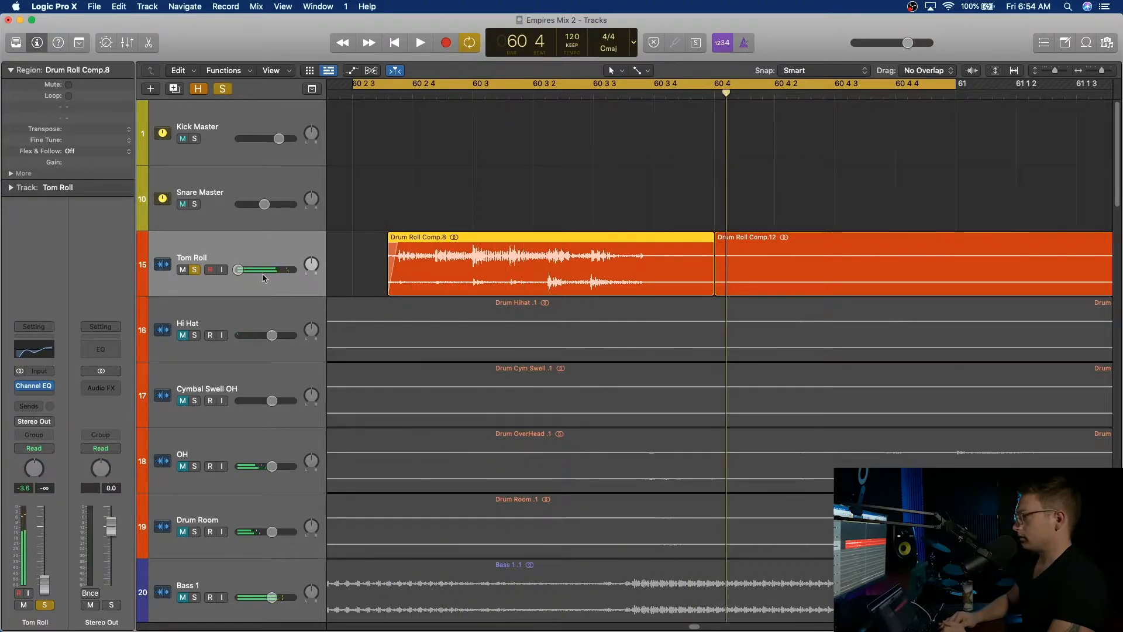
{"action": "left_click_drag", "start_coordinate": [238, 271], "coordinate": [260, 271]}
{"action": "key", "text": "space"}
{"action": "key", "text": "space"}
{"action": "key", "text": "space"}
{"action": "key", "text": "space"}
{"action": "key", "text": "space"}
{"action": "key", "text": "space"}
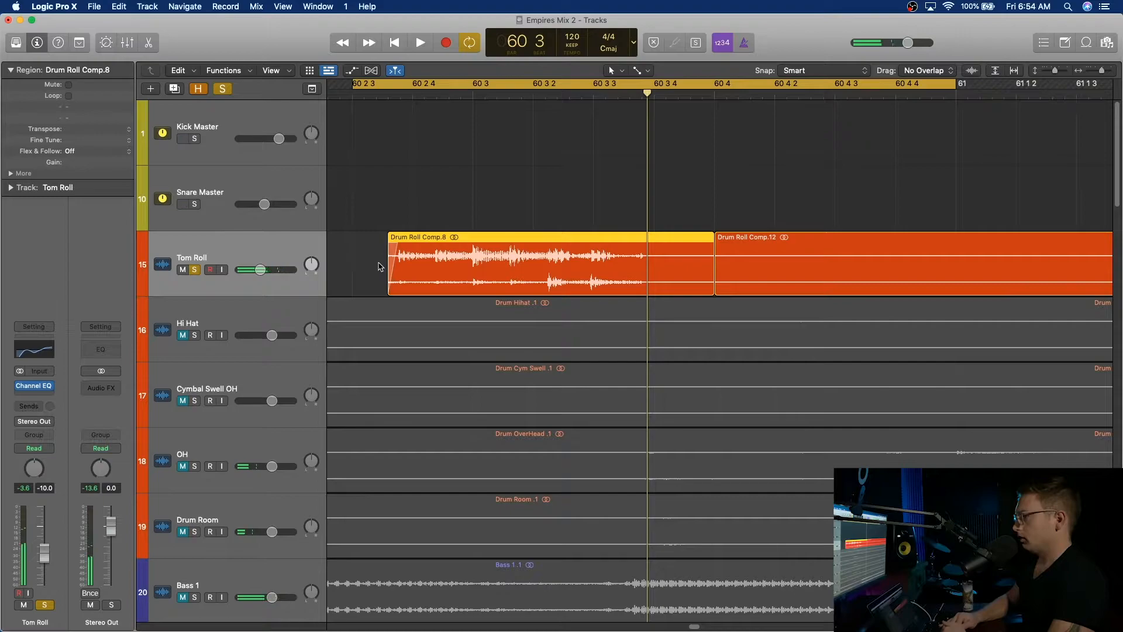
- Trim the start of the Drum Roll Comp.8 region slightly later and audition it with Tom Roll soloed
{"action": "left_click", "coordinate": [381, 267]}
{"action": "left_click_drag", "start_coordinate": [391, 289], "coordinate": [395, 290]}
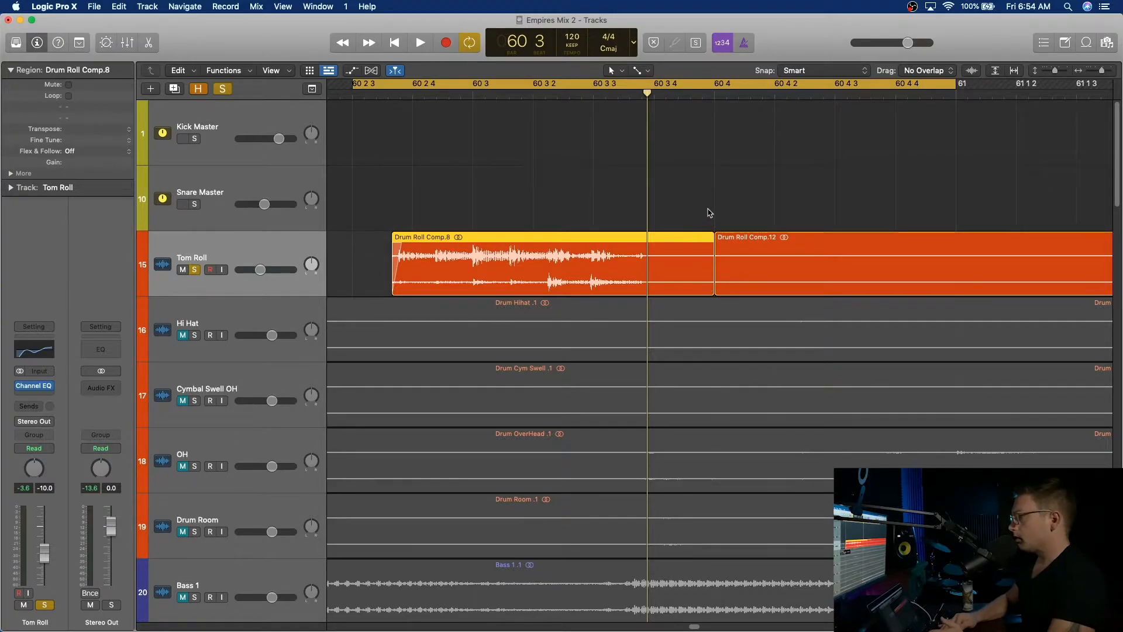
{"action": "left_click", "coordinate": [708, 226]}
{"action": "key", "text": "space"}
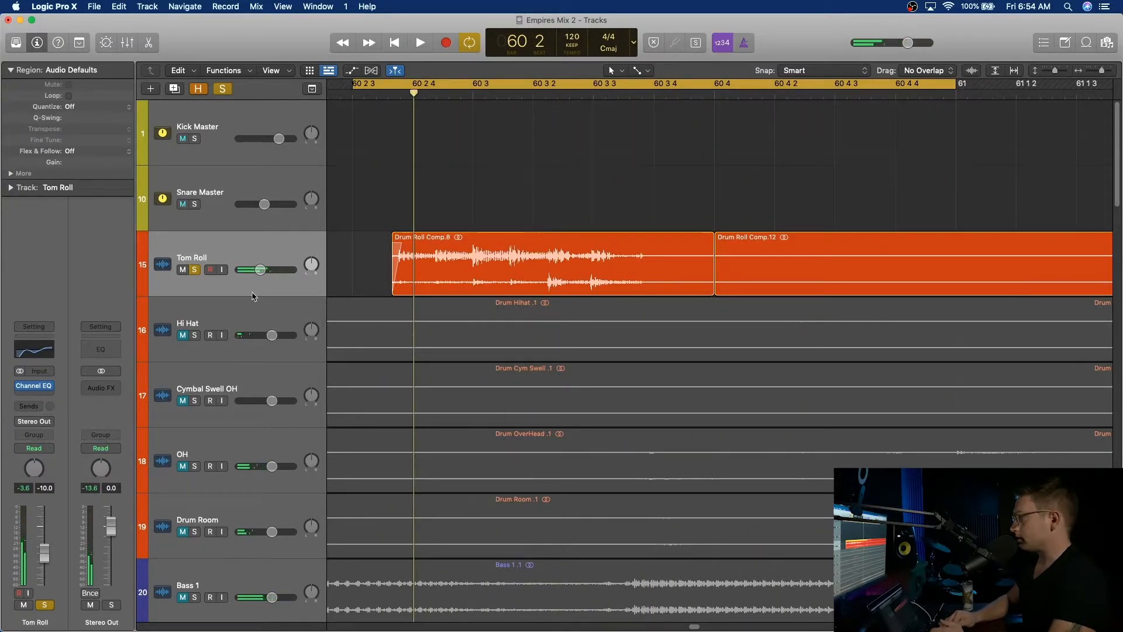
- Unsolo the Tom Roll track and audition the trimmed fill in the full mix
{"action": "left_click", "coordinate": [195, 270]}
{"action": "key", "text": "space"}
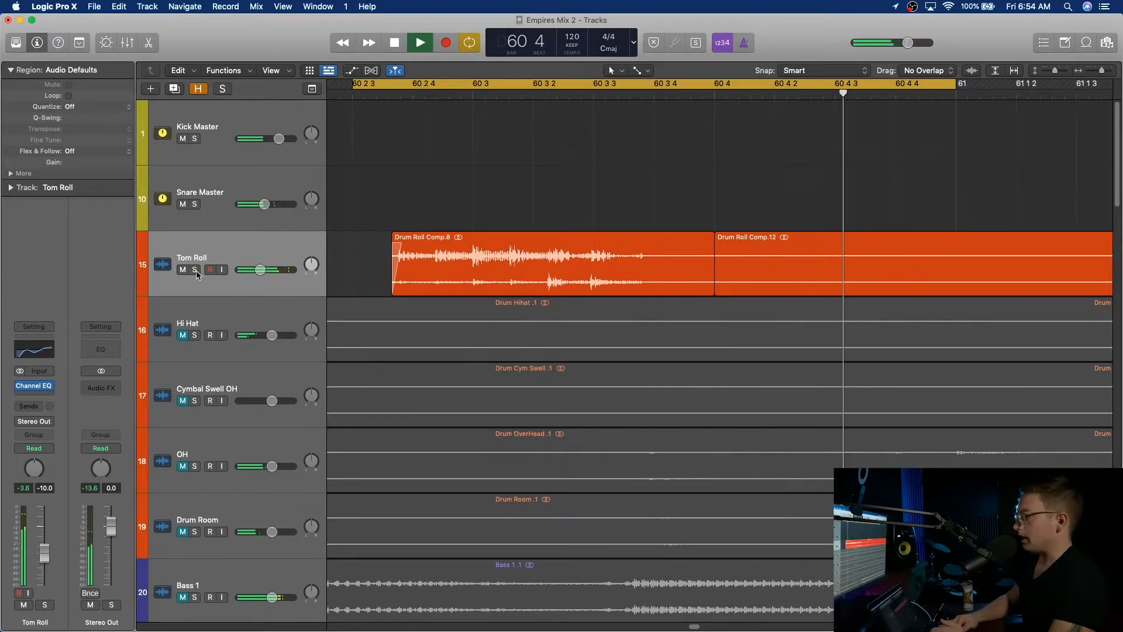
{"action": "key", "text": "space"}
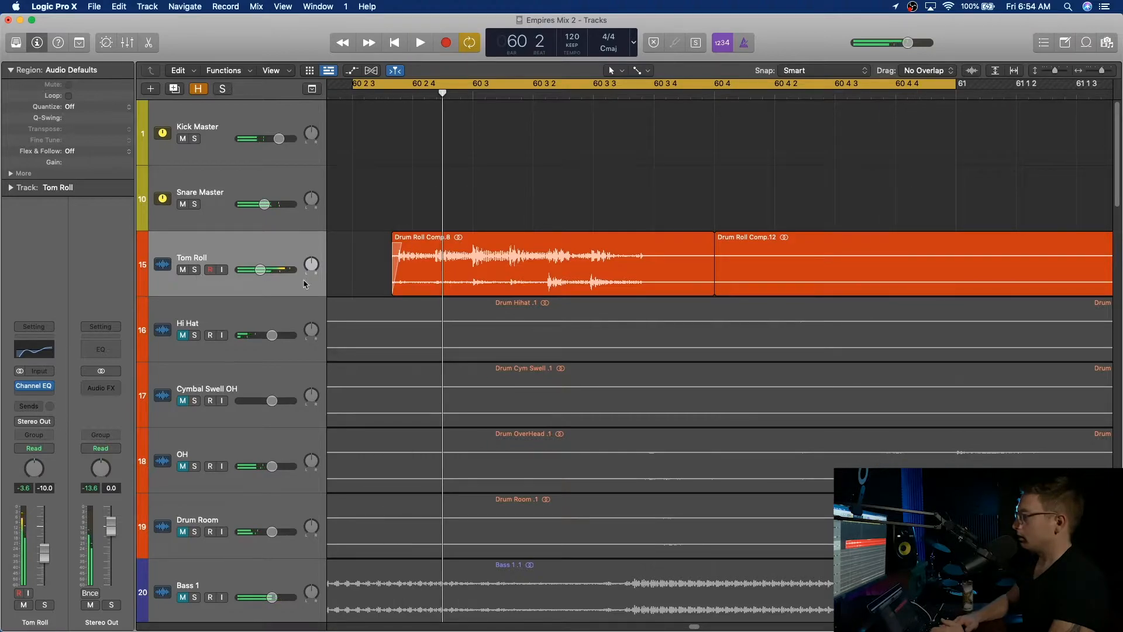
- Select the Snare Master track and show the project's hidden tracks
{"action": "scroll", "coordinate": [408, 318], "scroll_direction": "up", "scroll_amount": 1}
{"action": "scroll", "coordinate": [407, 319], "scroll_direction": "down", "scroll_amount": 3}
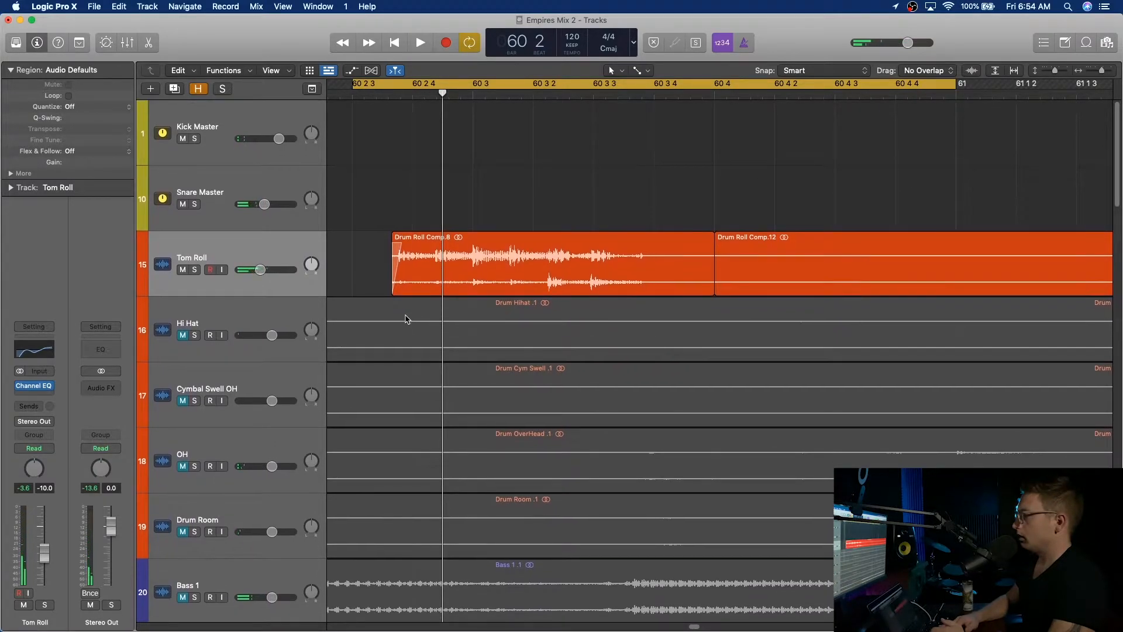
{"action": "scroll", "coordinate": [407, 319], "scroll_direction": "up", "scroll_amount": 2}
{"action": "left_click", "coordinate": [223, 186]}
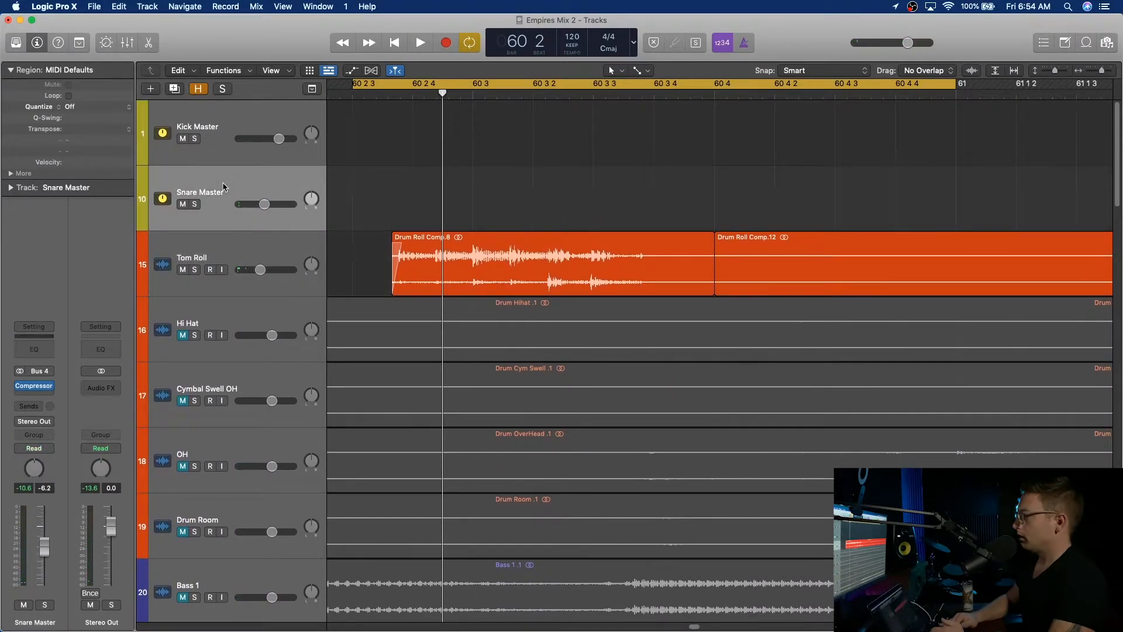
{"action": "key", "text": "h"}
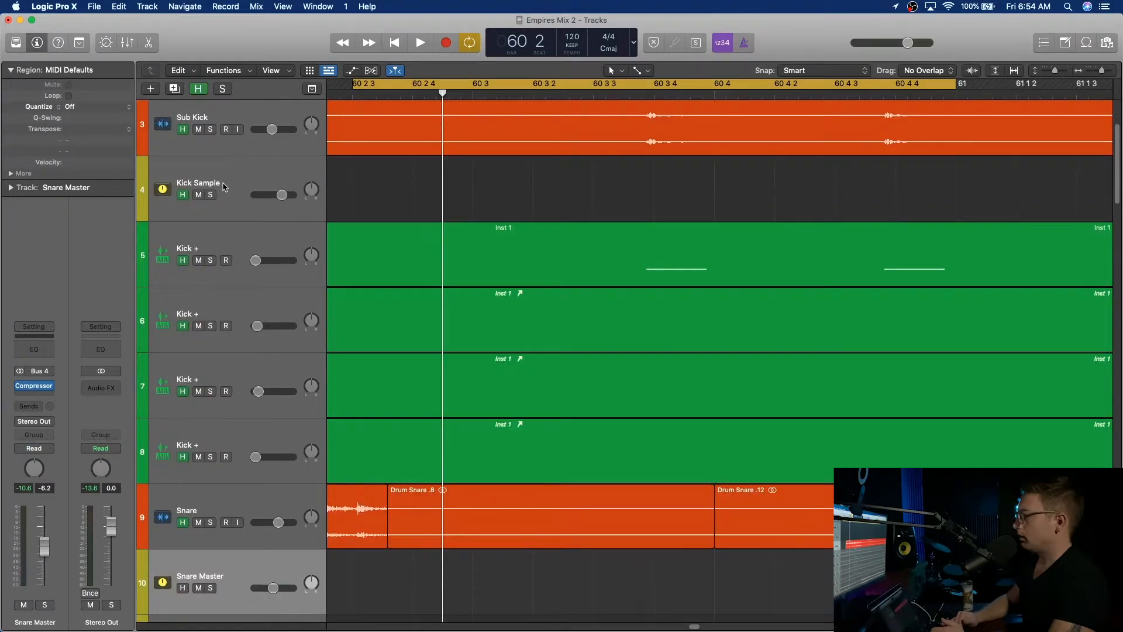
- Delete the Drum Snare .8 region that follows Drum Roll Comp.11 on the Snare track
{"action": "scroll", "coordinate": [390, 234], "scroll_direction": "down", "scroll_amount": 3}
{"action": "scroll", "coordinate": [390, 234], "scroll_direction": "down", "scroll_amount": 1}
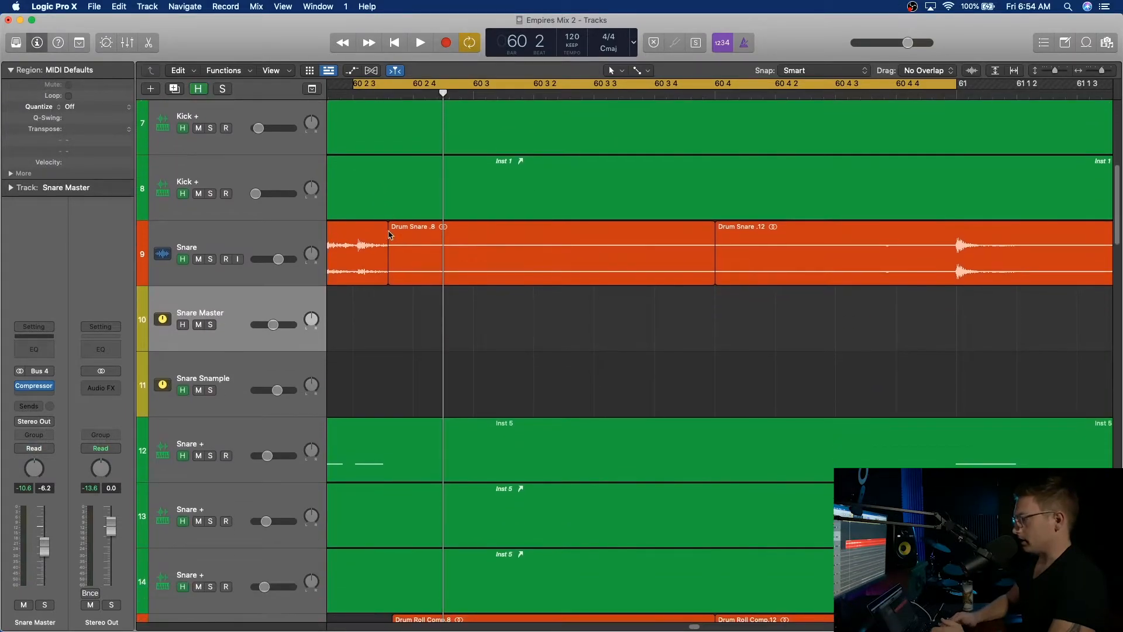
{"action": "scroll", "coordinate": [390, 235], "scroll_direction": "left", "scroll_amount": 10}
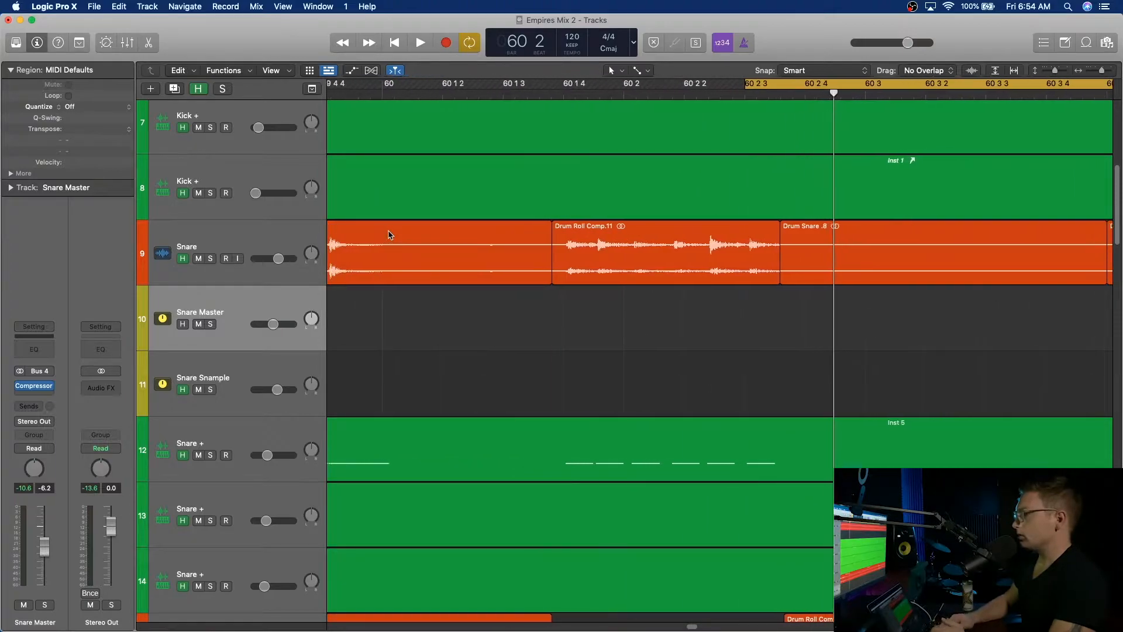
{"action": "scroll", "coordinate": [390, 234], "scroll_direction": "right", "scroll_amount": 5}
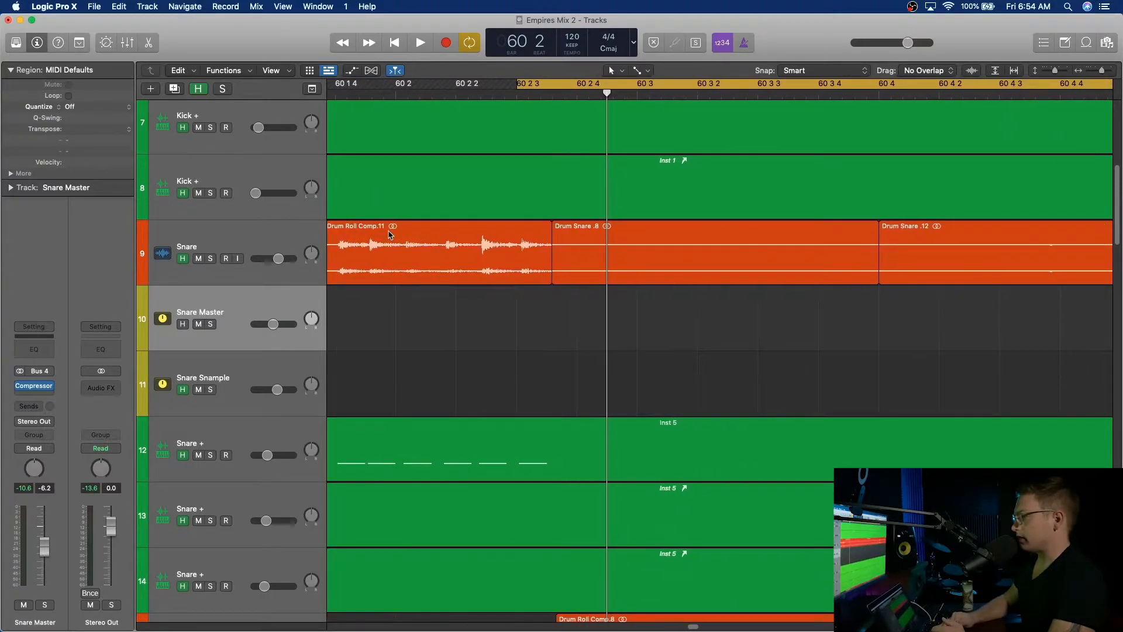
{"action": "left_click", "coordinate": [601, 228]}
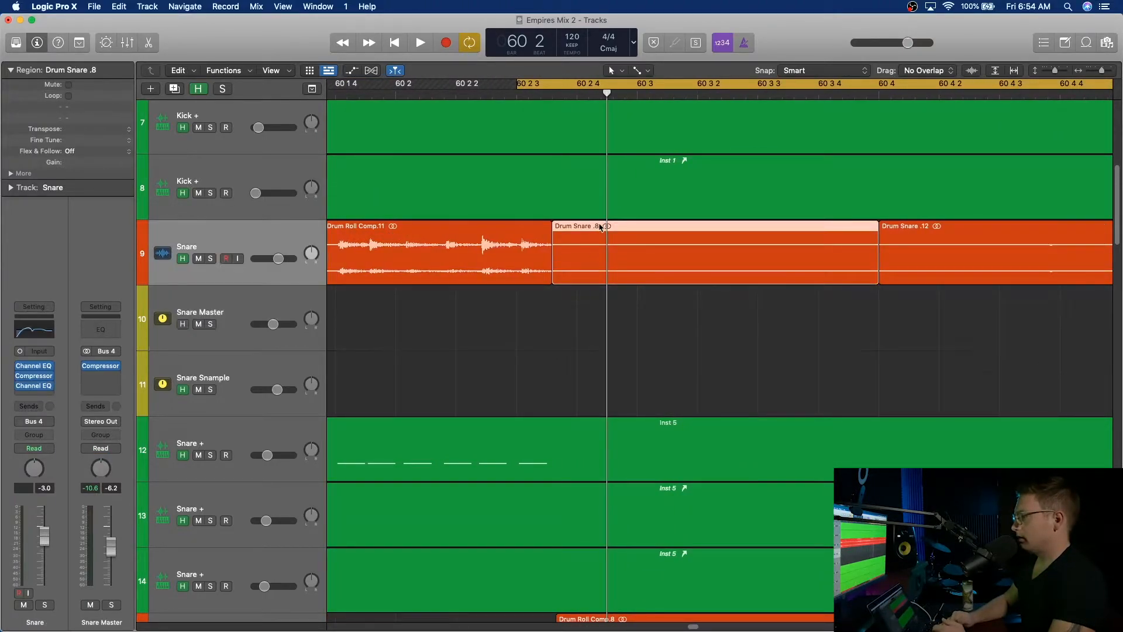
{"action": "scroll", "coordinate": [606, 315], "scroll_direction": "down", "scroll_amount": 6}
{"action": "scroll", "coordinate": [606, 315], "scroll_direction": "up", "scroll_amount": 7}
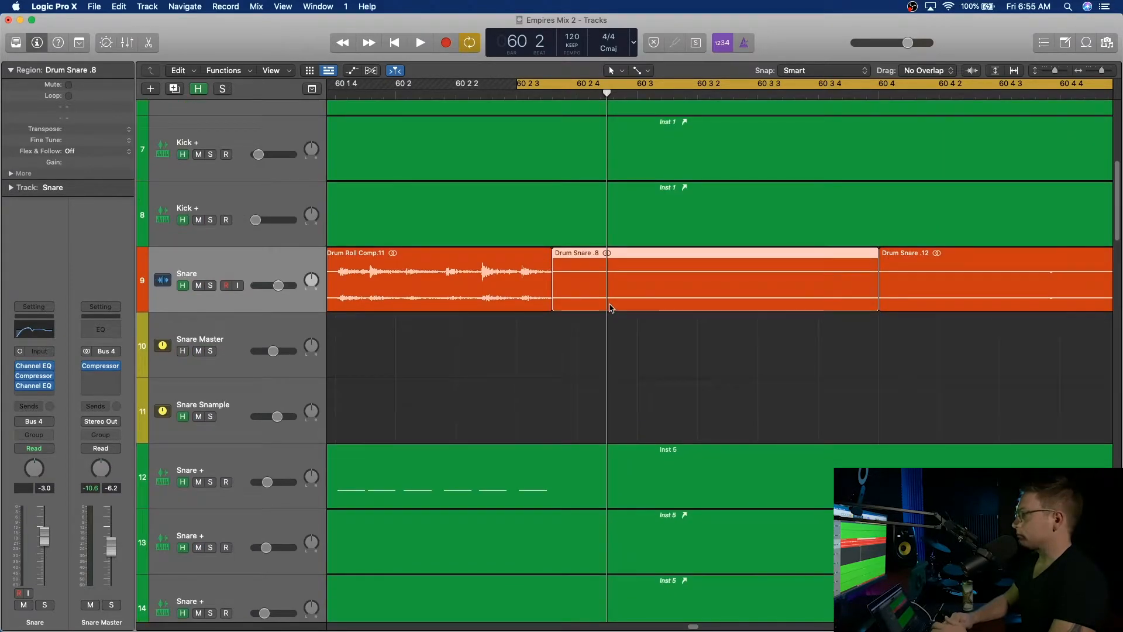
{"action": "left_click", "coordinate": [694, 334]}
{"action": "left_click", "coordinate": [690, 276]}
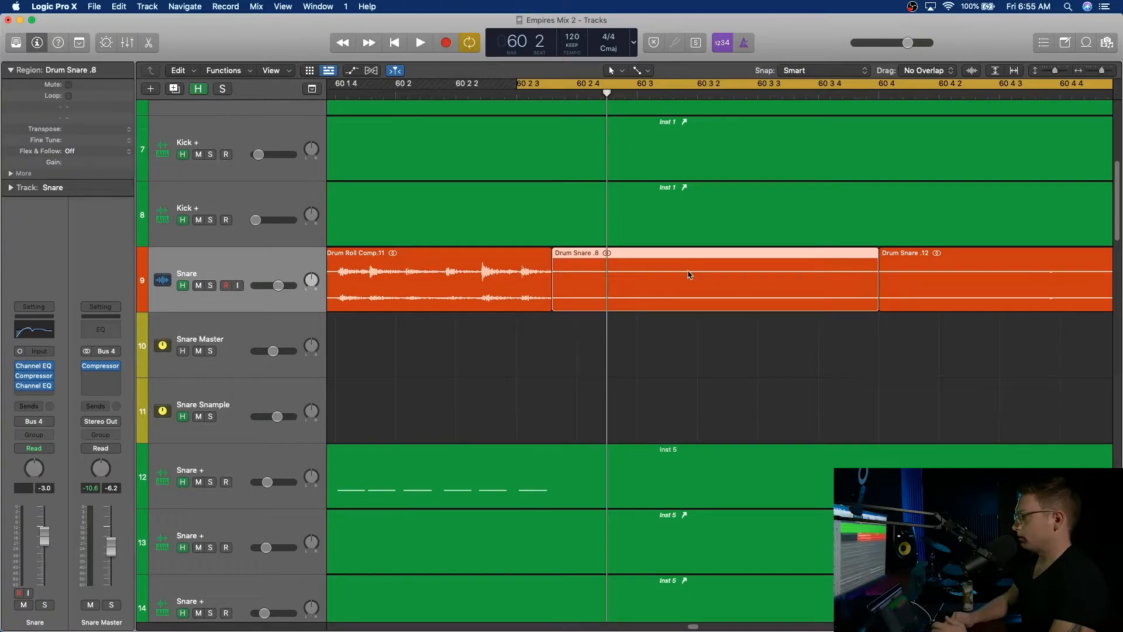
{"action": "key", "text": "Delete"}
- Trim the end of the Snare track's Drum Roll Comp.11 region, give it a short fade-out, and audition the loop
{"action": "mouse_move", "coordinate": [552, 301]}
{"action": "left_mouse_down"}
{"action": "mouse_move", "coordinate": [563, 301]}
{"action": "mouse_move", "coordinate": [546, 300]}
{"action": "left_mouse_up"}
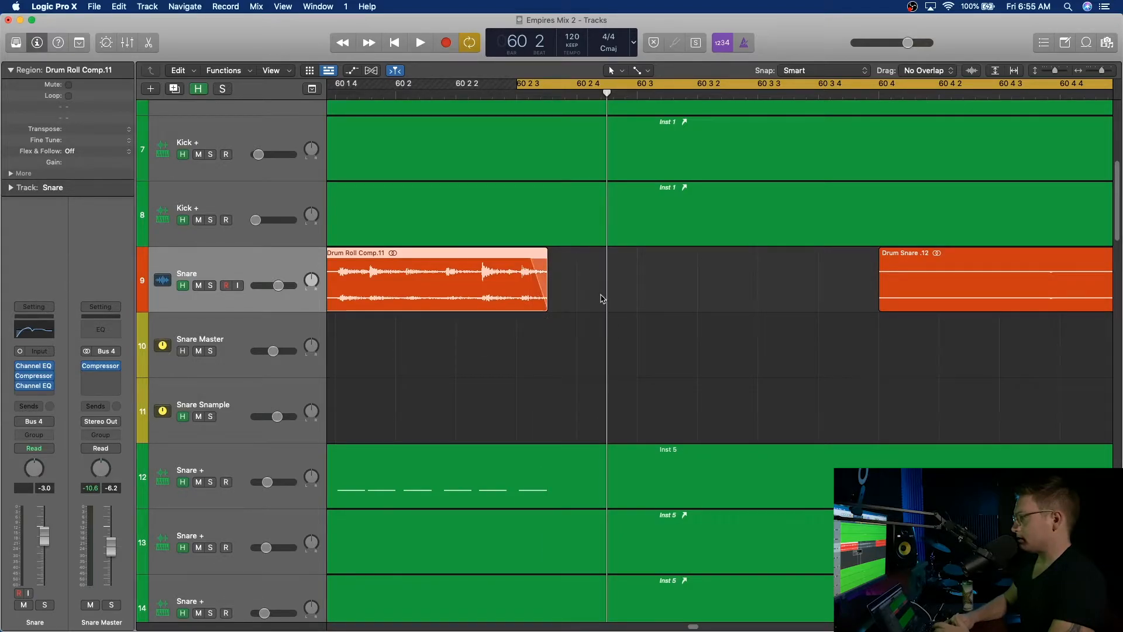
{"action": "key", "text": "space"}
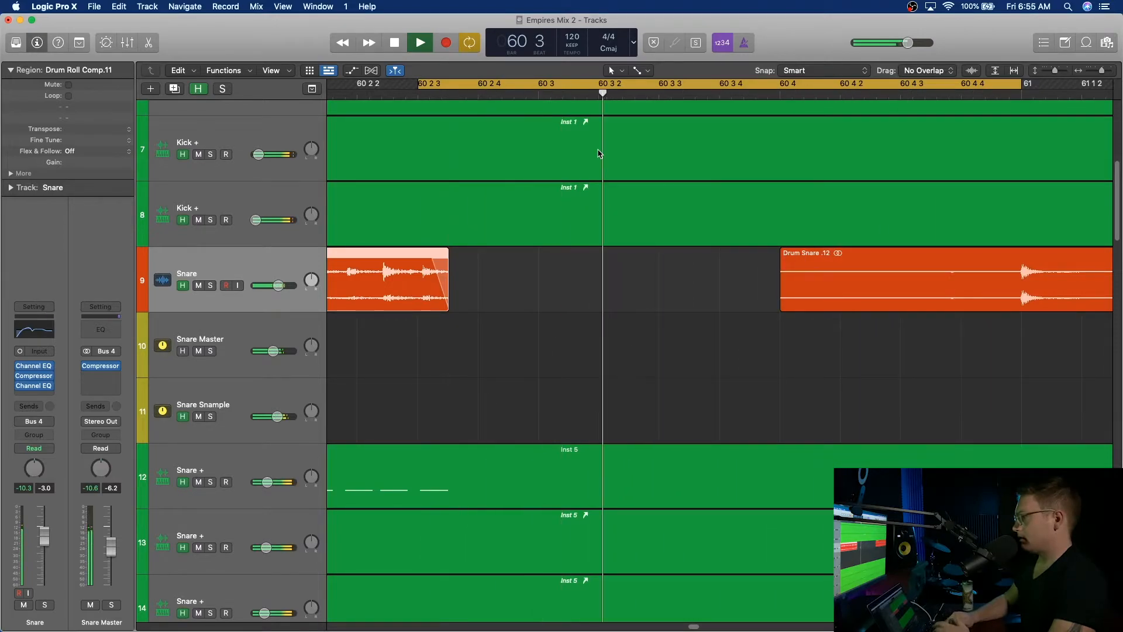
{"action": "key", "text": "space"}
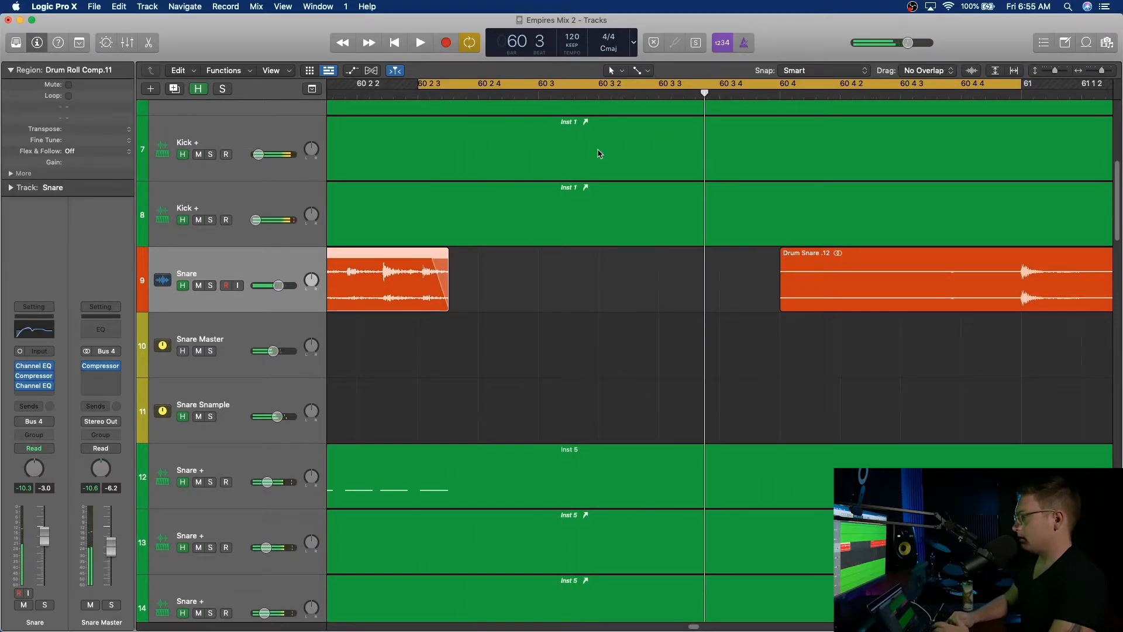
- Trim the end of the Drum Roll Comp.11 region further and shorten its fade-out
{"action": "scroll", "coordinate": [595, 287], "scroll_direction": "down", "scroll_amount": 2}
{"action": "scroll", "coordinate": [595, 287], "scroll_direction": "down", "scroll_amount": 2}
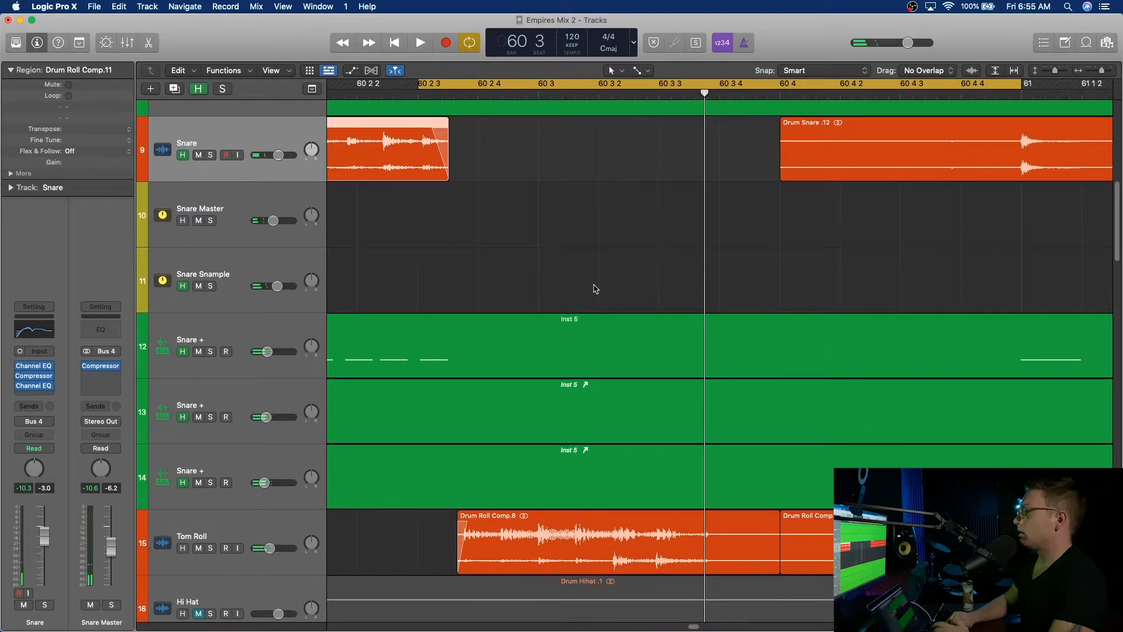
{"action": "scroll", "coordinate": [595, 288], "scroll_direction": "up", "scroll_amount": 3}
{"action": "scroll", "coordinate": [595, 288], "scroll_direction": "down", "scroll_amount": 1}
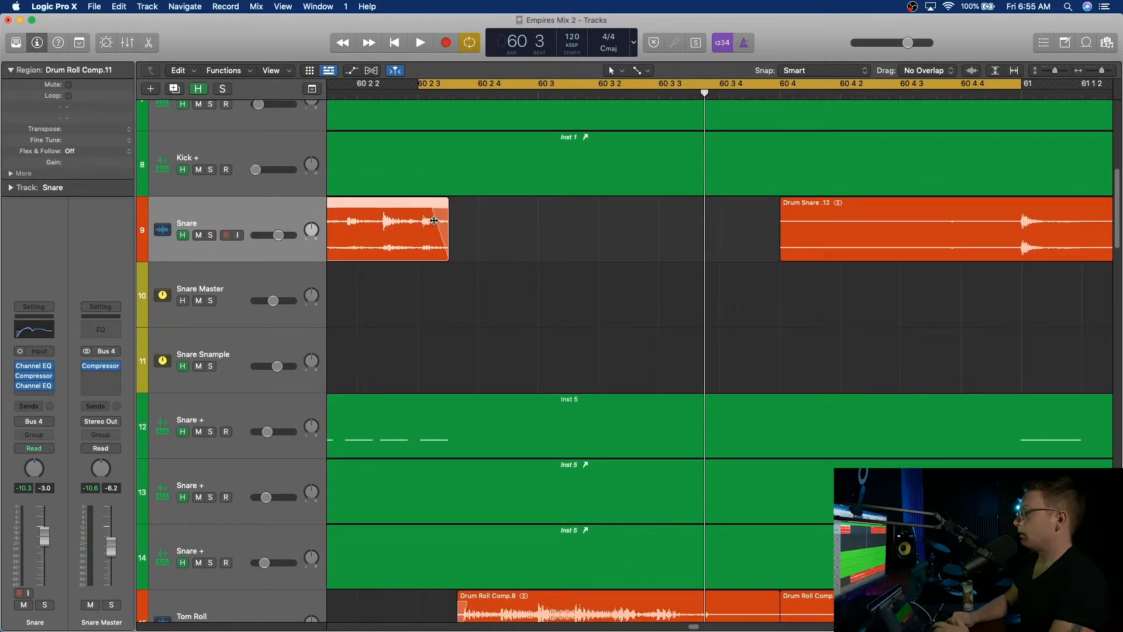
{"action": "left_click_drag", "start_coordinate": [433, 221], "coordinate": [440, 249]}
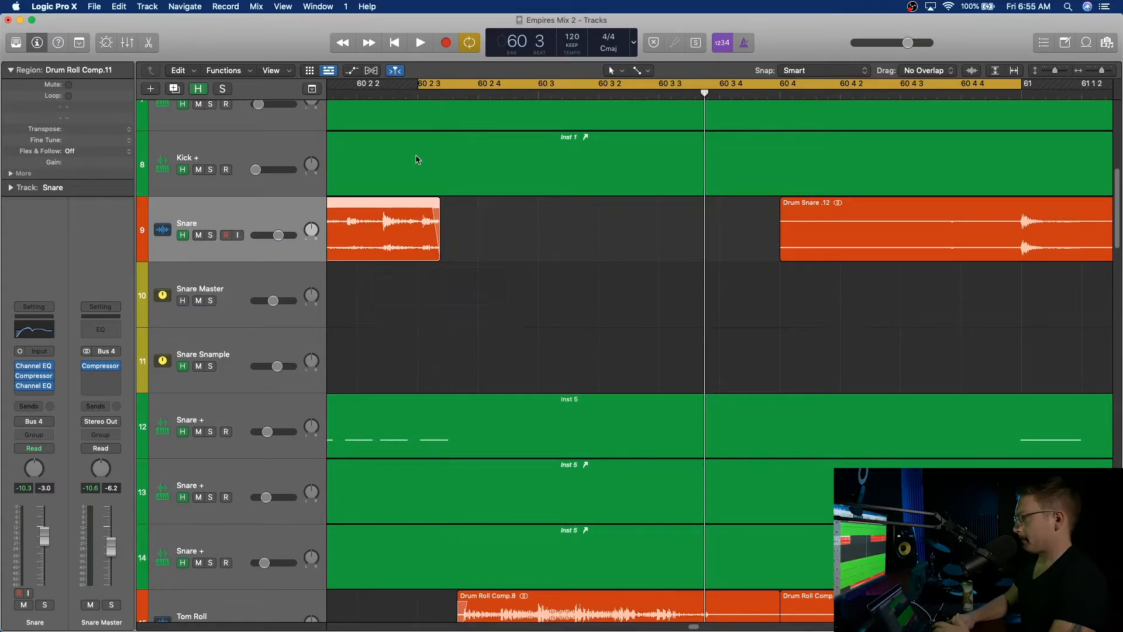
- Lower the Tom Roll volume while auditioning the looped fill
{"action": "key", "text": "space"}
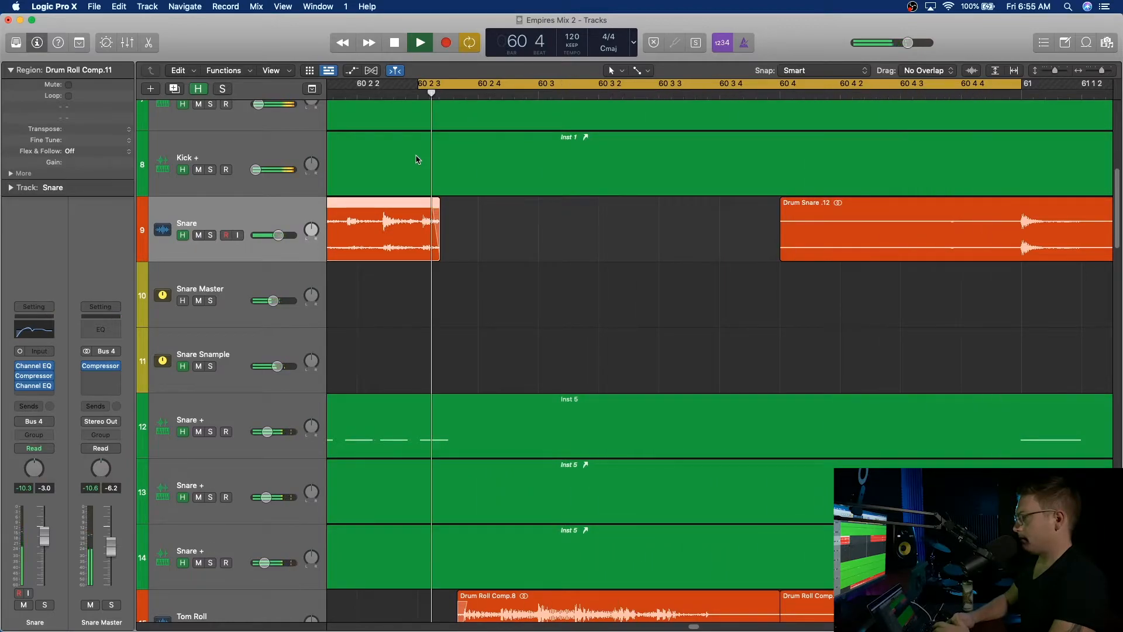
{"action": "scroll", "coordinate": [248, 606], "scroll_direction": "down", "scroll_amount": 2}
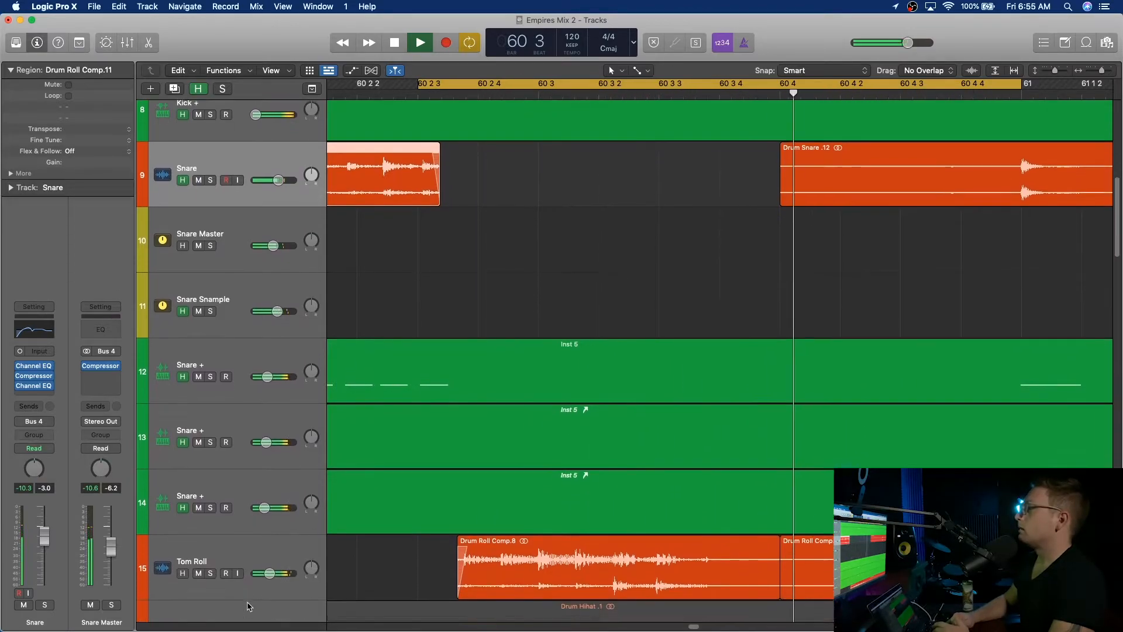
{"action": "left_click_drag", "start_coordinate": [269, 570], "coordinate": [264, 570]}
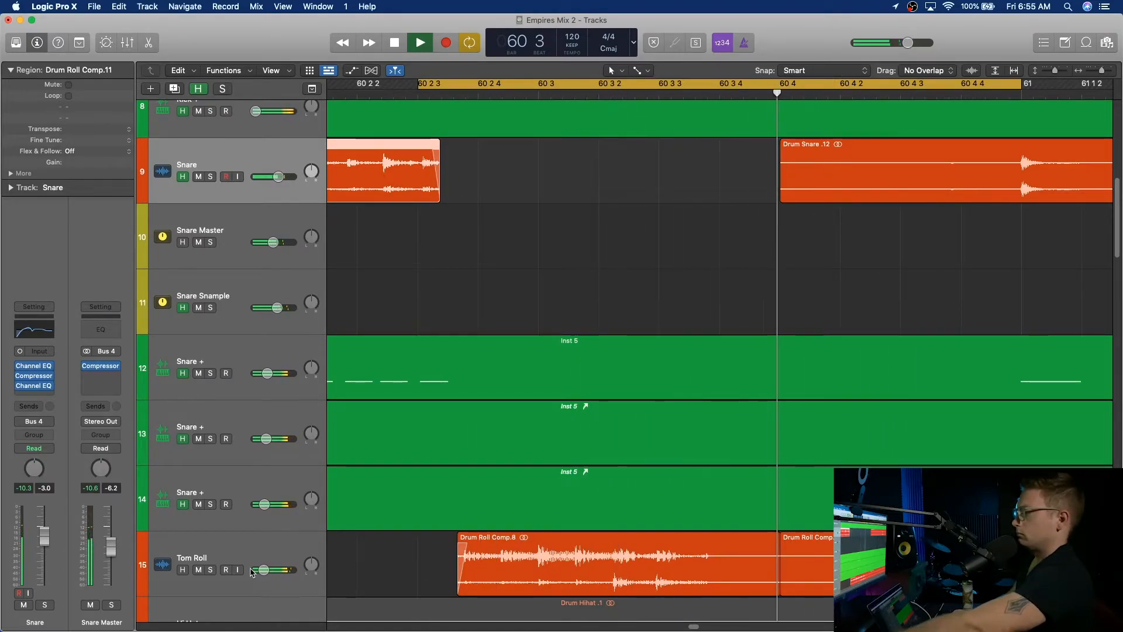
{"action": "key", "text": "space"}
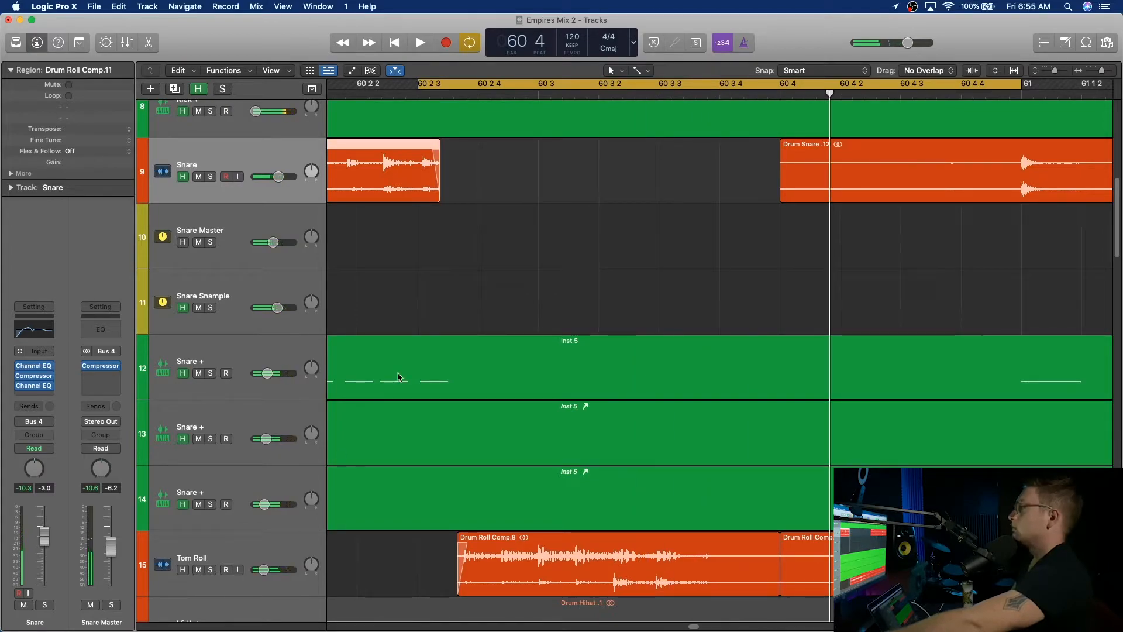
- Extend the start of the cycle range back to about beat 2 of bar 60 and audition the longer loop
{"action": "scroll", "coordinate": [538, 96], "scroll_direction": "left", "scroll_amount": 3}
{"action": "left_click_drag", "start_coordinate": [509, 83], "coordinate": [401, 91]}
{"action": "key", "text": "space"}
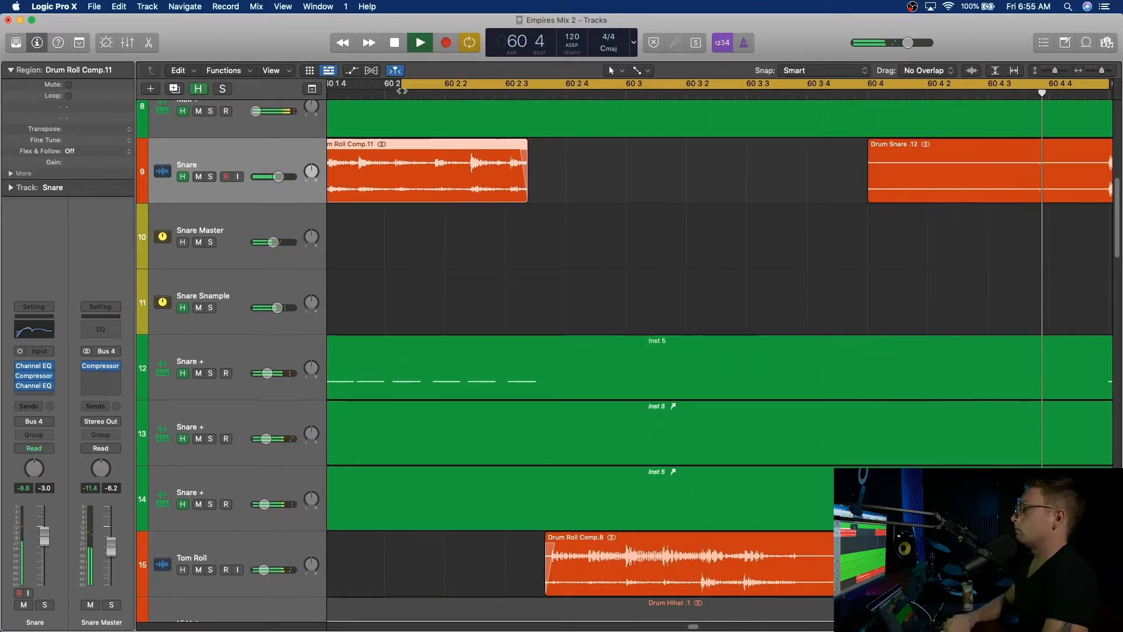
{"action": "key", "text": "space"}
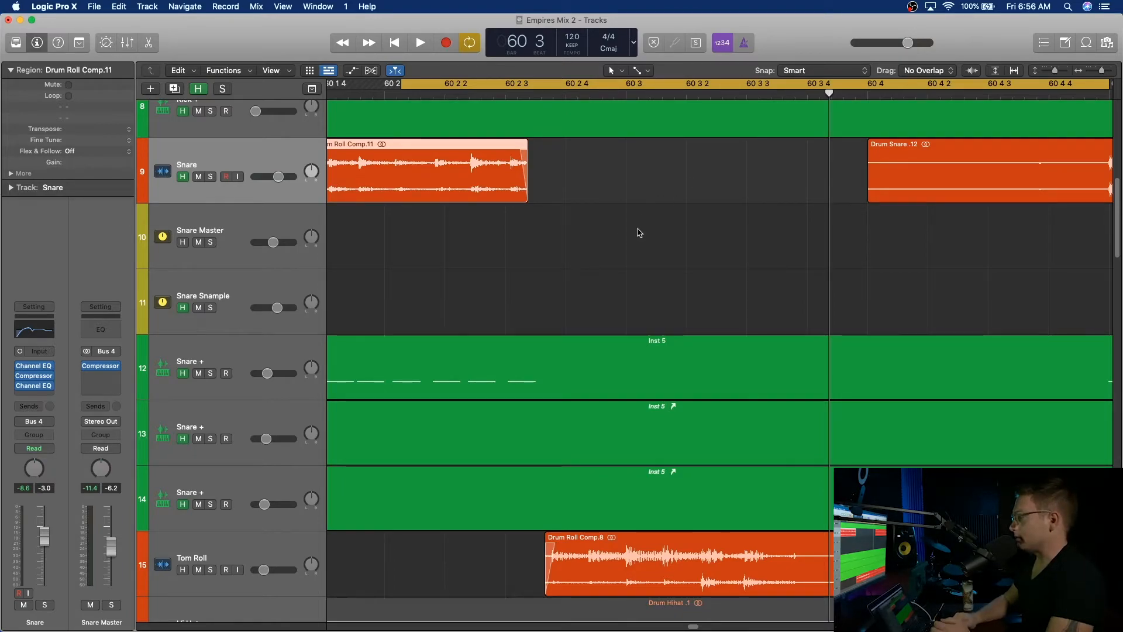
{"action": "key", "text": "space"}
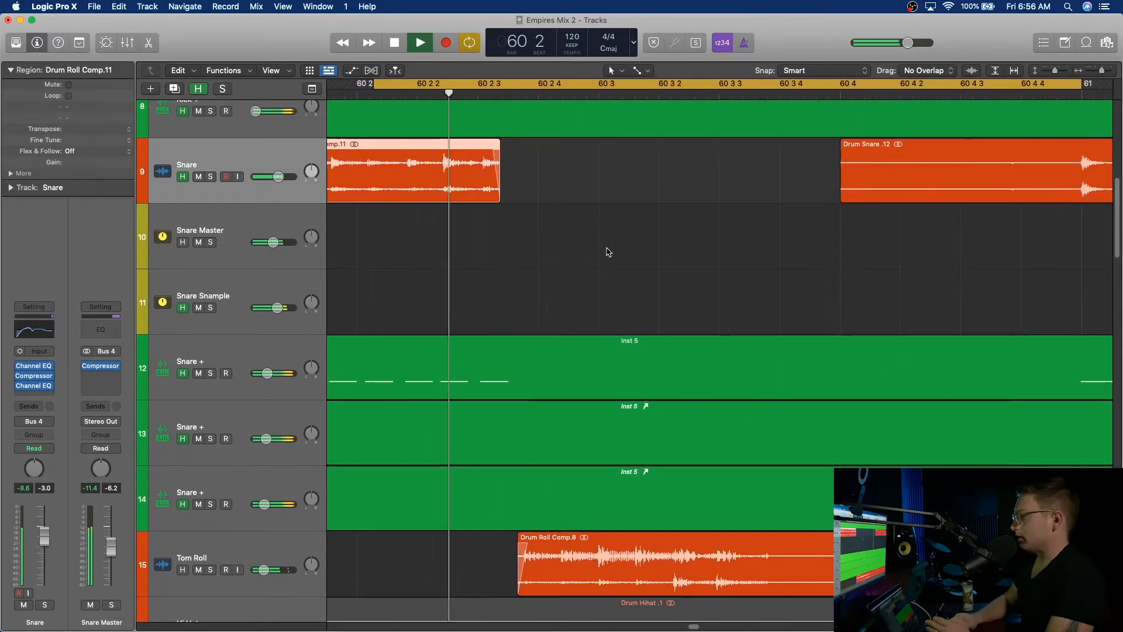
{"action": "key", "text": "space"}
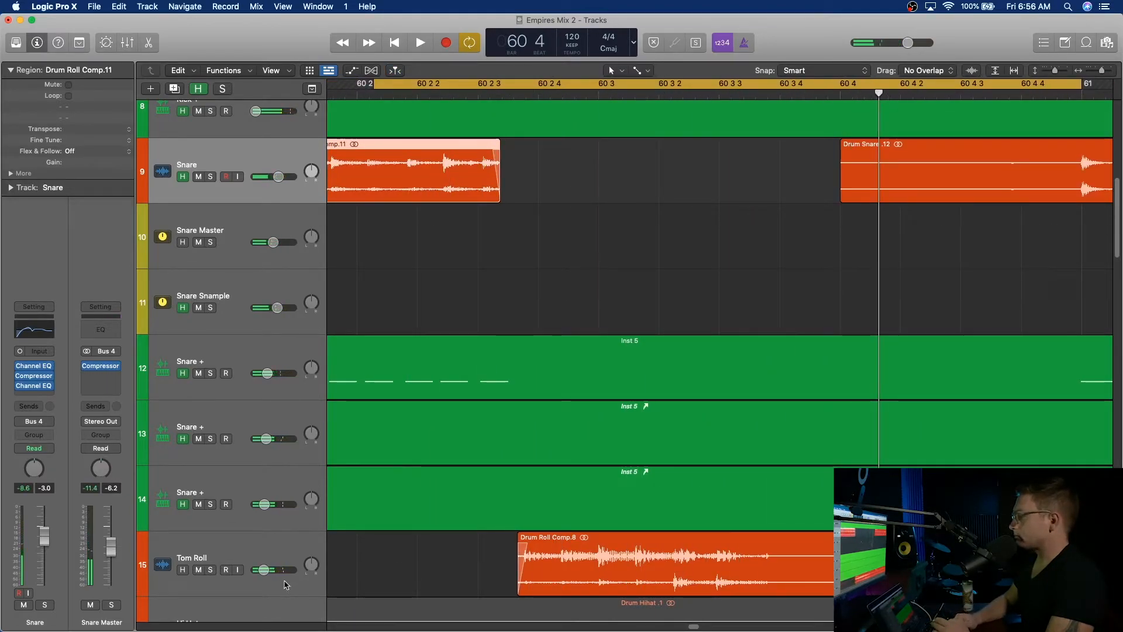
- Set the Tom Roll volume to -15.4 dB and select its track
{"action": "left_click", "coordinate": [266, 571]}
{"action": "left_click_drag", "start_coordinate": [263, 570], "coordinate": [270, 572]}
{"action": "left_click", "coordinate": [242, 544]}
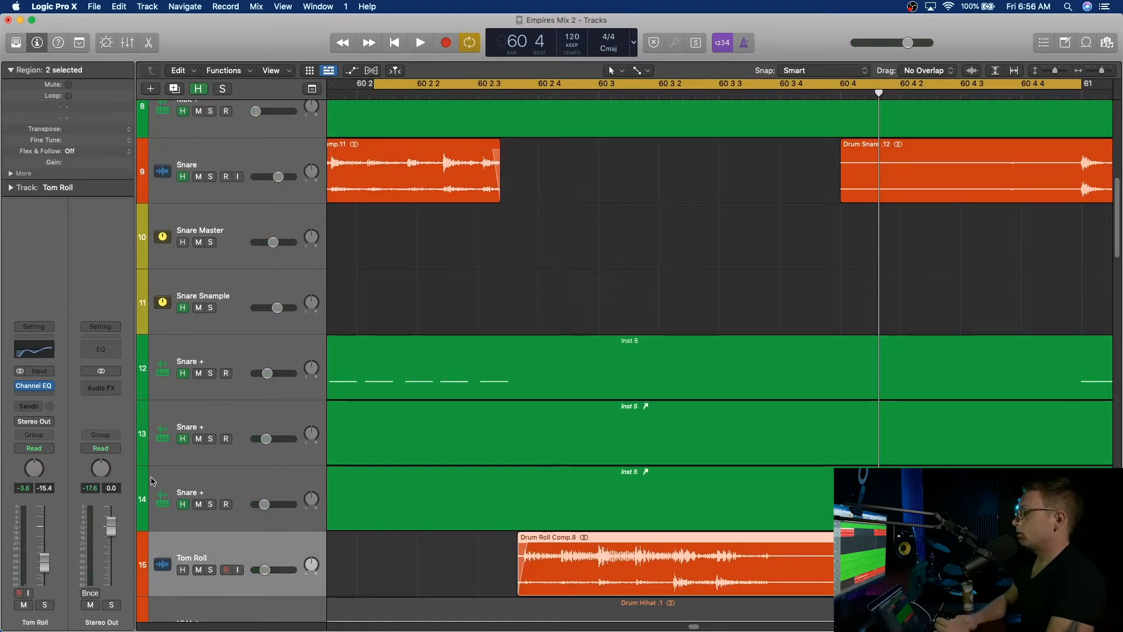
- Insert a stereo Compressor on Tom Roll using the Studio FET model, with auto gain and auto release off
{"action": "left_click", "coordinate": [41, 393]}
{"action": "mouse_move", "coordinate": [94, 427]}
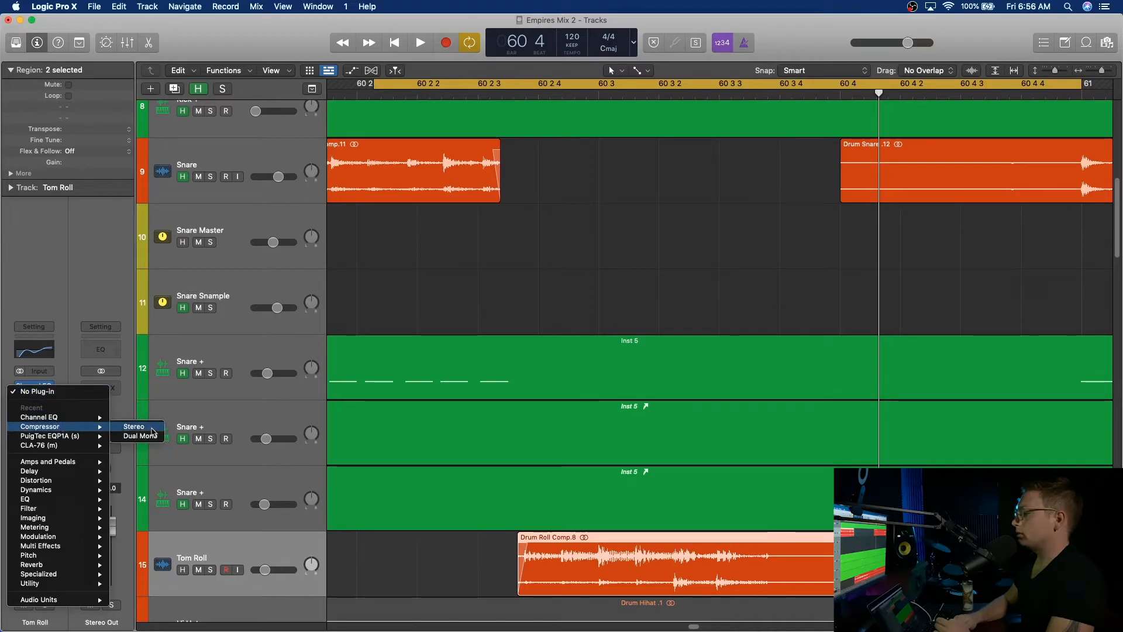
{"action": "left_click", "coordinate": [151, 429]}
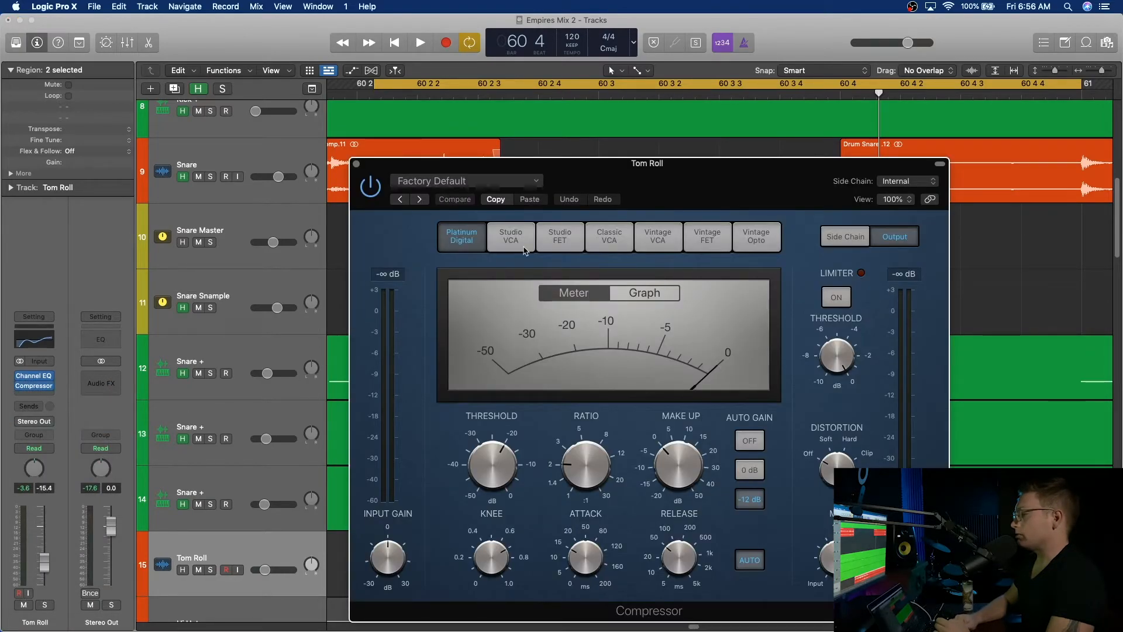
{"action": "left_click", "coordinate": [560, 238]}
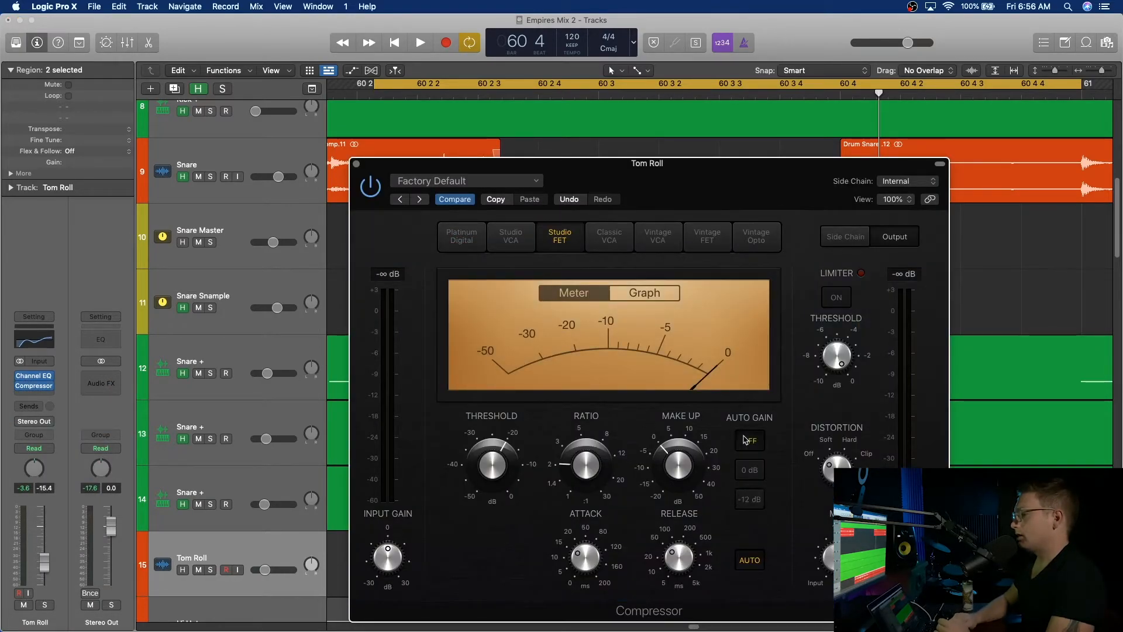
{"action": "mouse_move", "coordinate": [583, 559]}
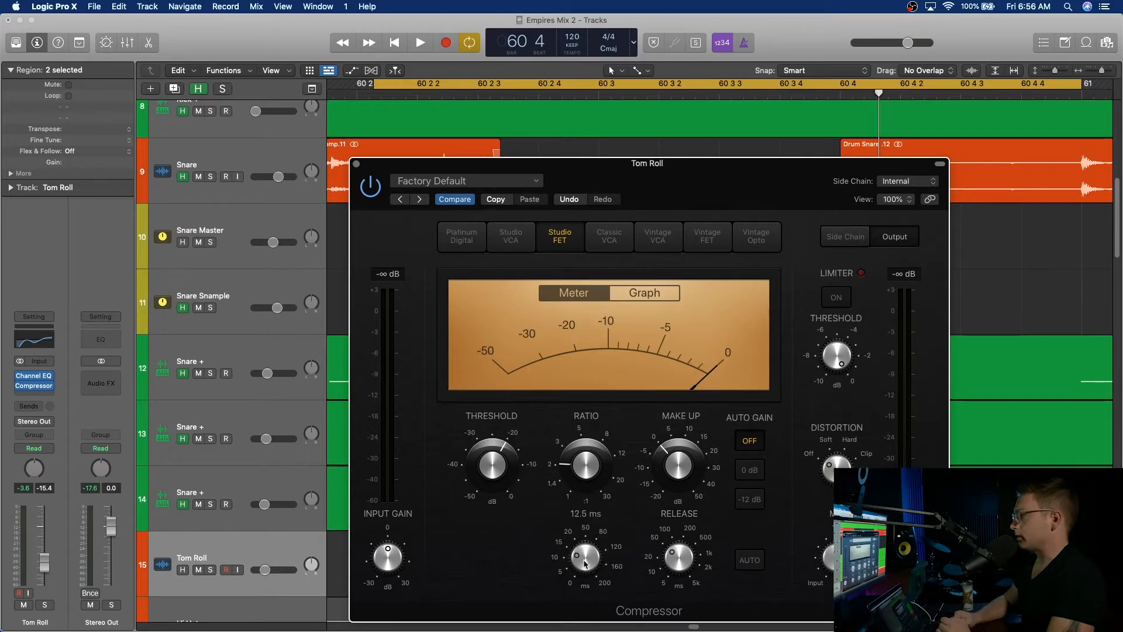
- Shorten the compressor's attack, set its ratio to 4.2:1, and play the loop to hear the compression
{"action": "left_click_drag", "start_coordinate": [585, 562], "coordinate": [590, 574]}
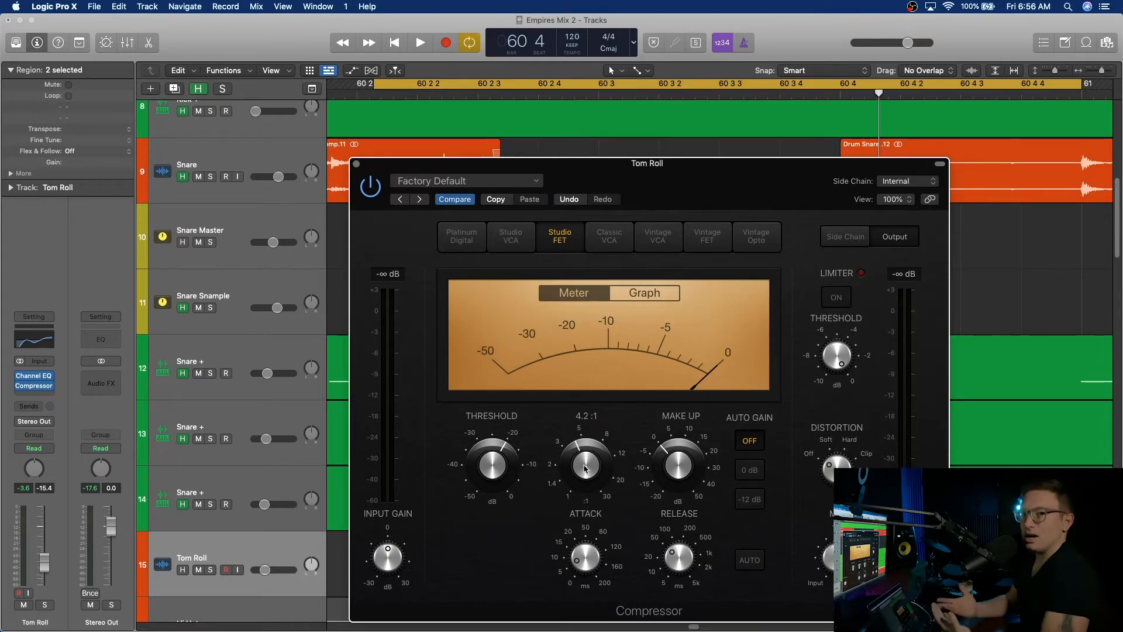
{"action": "mouse_move", "coordinate": [586, 468]}
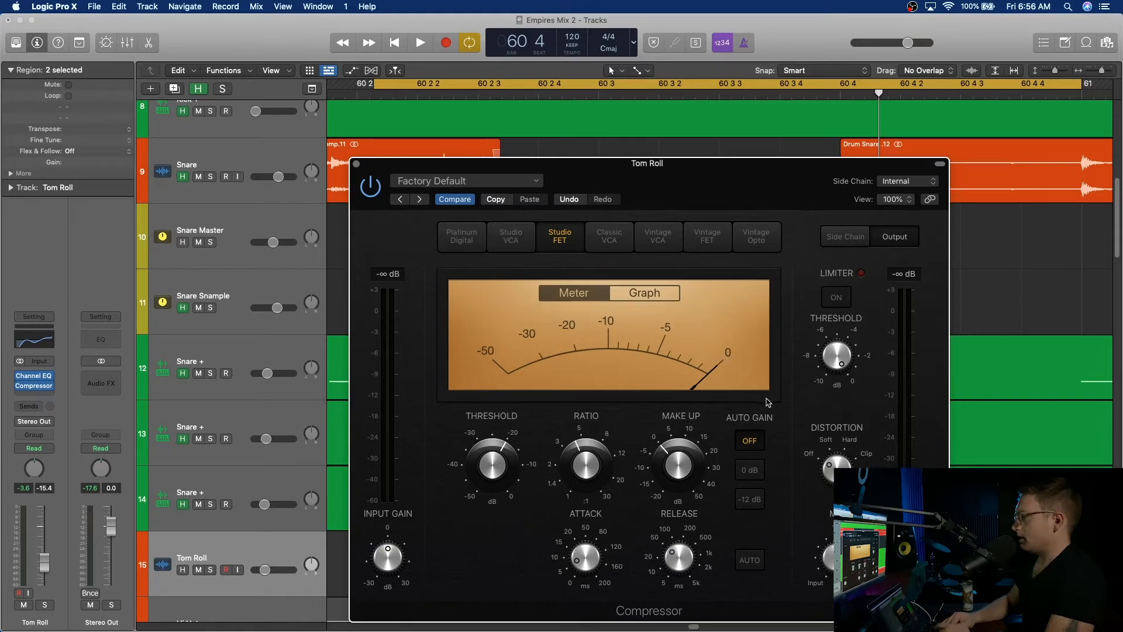
{"action": "key", "text": "space"}
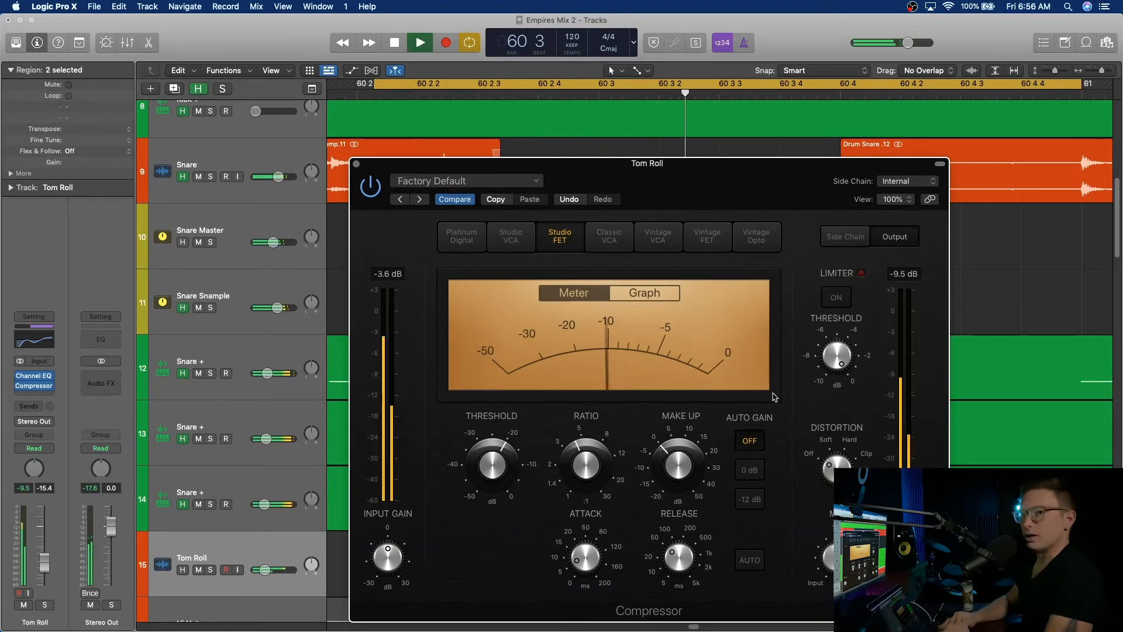
- Raise the Tom Roll compressor's threshold to about -13 dB, set its make-up gain to 5.0 dB, then close the plug-in and stop playback
{"action": "mouse_move", "coordinate": [483, 460]}
{"action": "left_click_drag", "start_coordinate": [483, 460], "coordinate": [514, 434]}
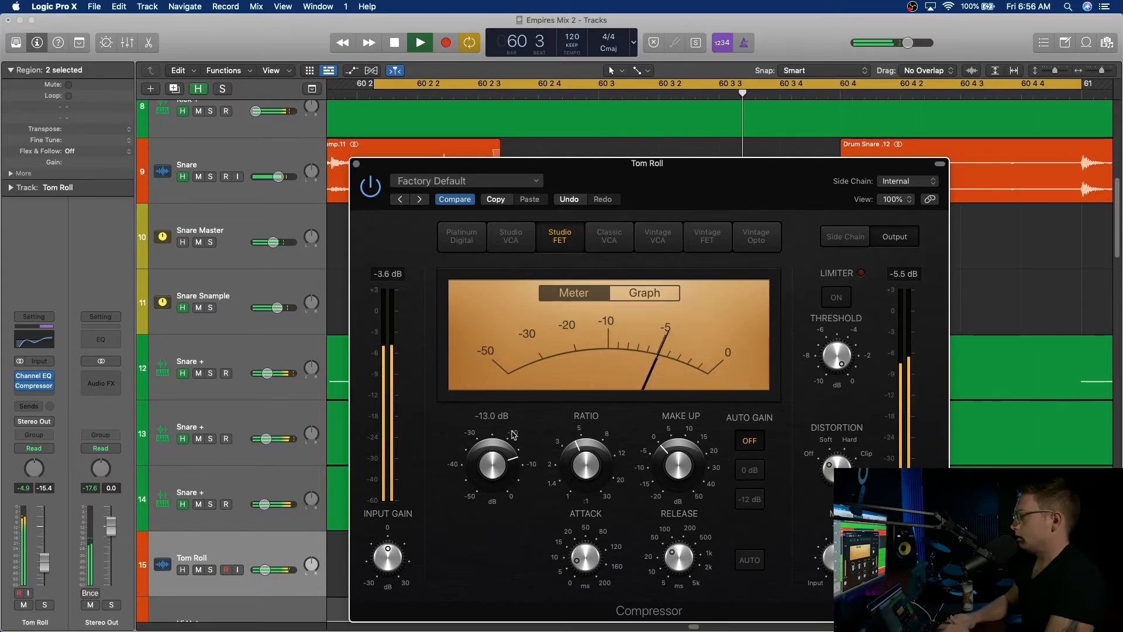
{"action": "left_click_drag", "start_coordinate": [504, 465], "coordinate": [507, 472]}
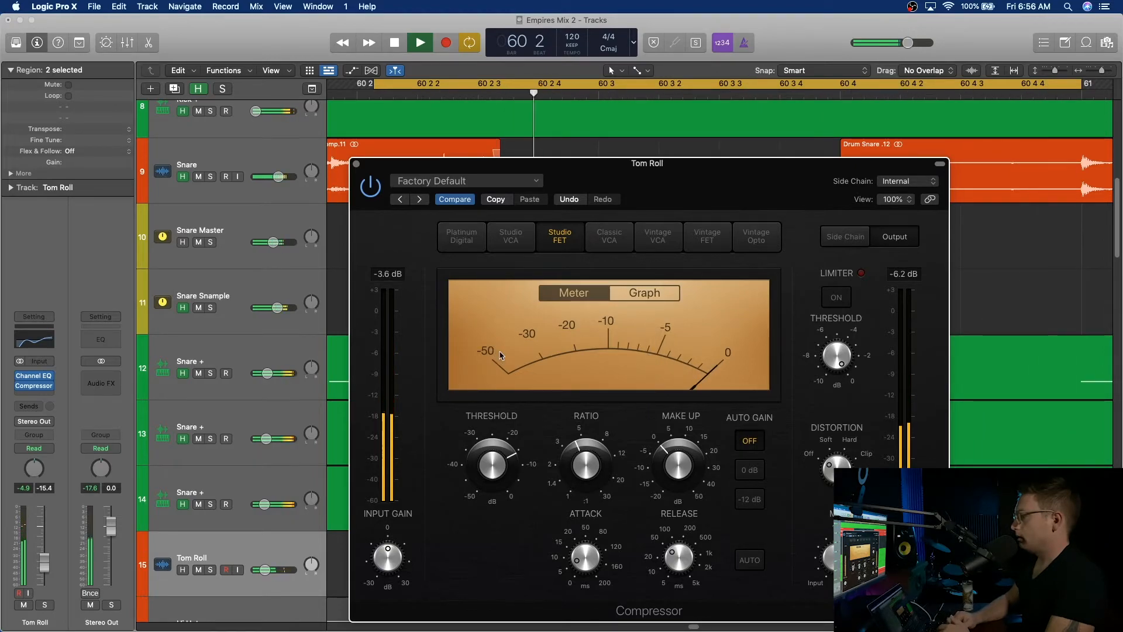
{"action": "left_click_drag", "start_coordinate": [685, 466], "coordinate": [691, 450]}
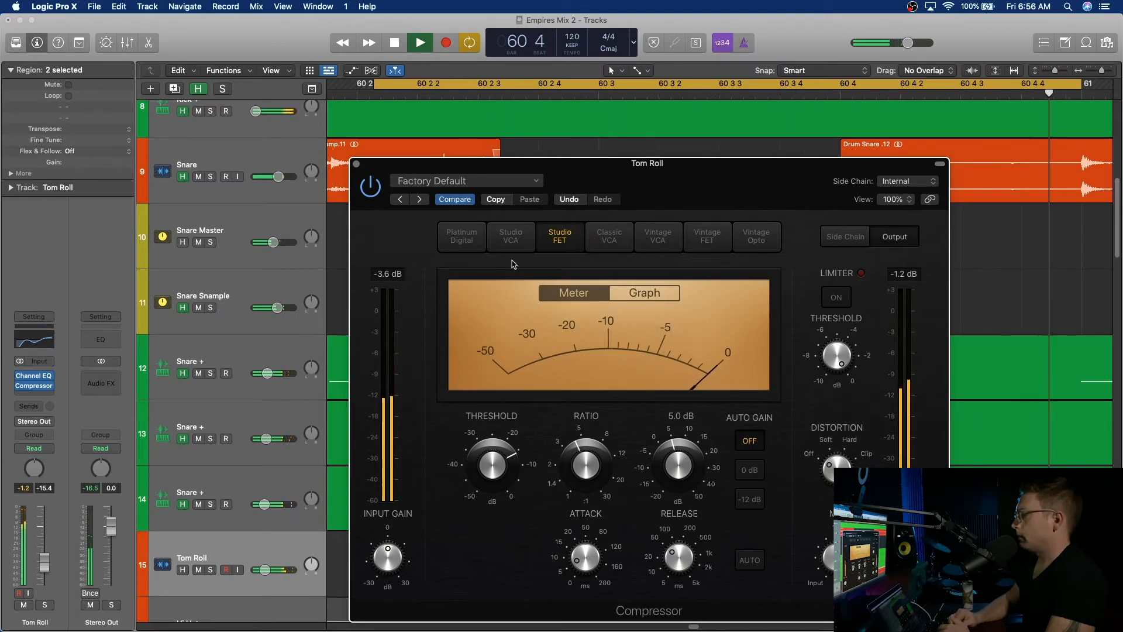
{"action": "left_click", "coordinate": [357, 165]}
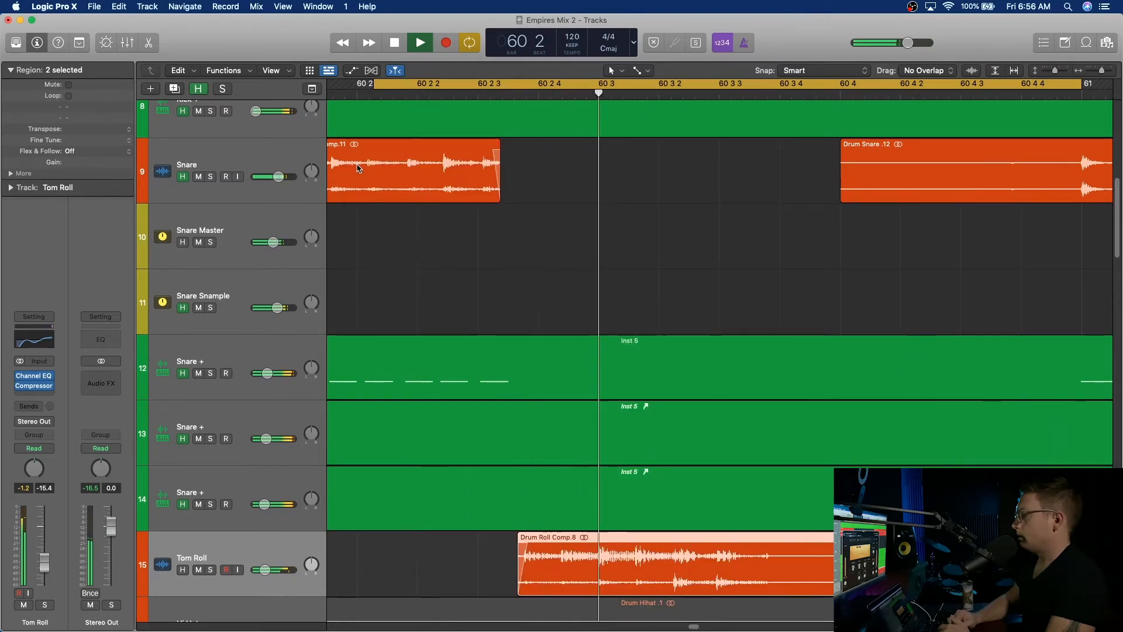
{"action": "key", "text": "space"}
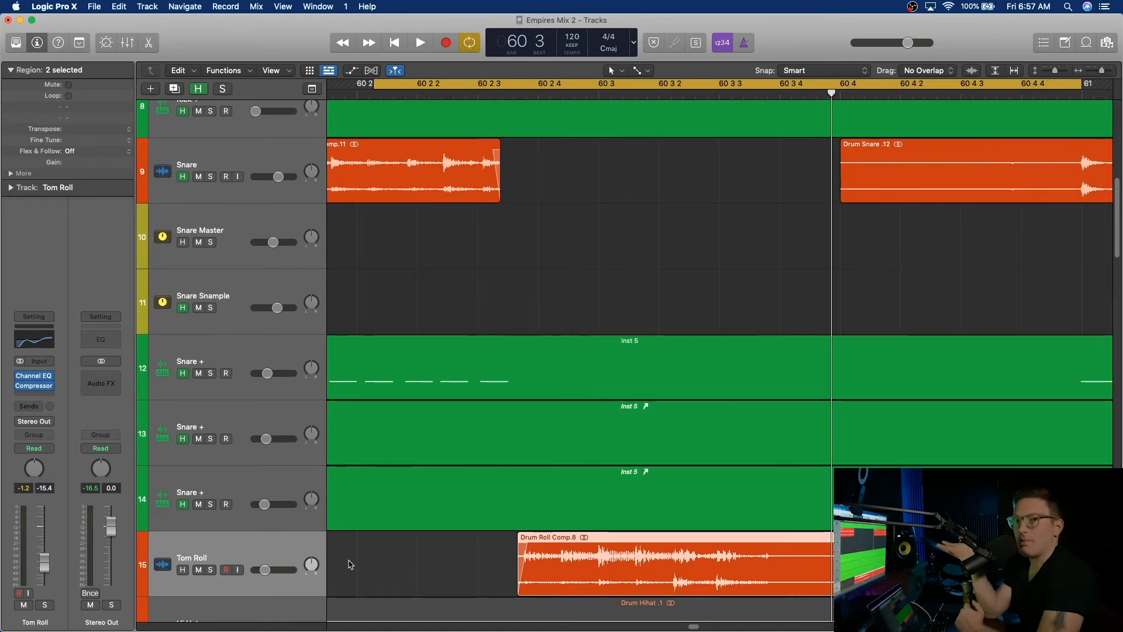
- Turn off cycle mode and hide the tracks flagged for hiding, such as the individual kick and snare tracks
{"action": "left_click", "coordinate": [514, 88]}
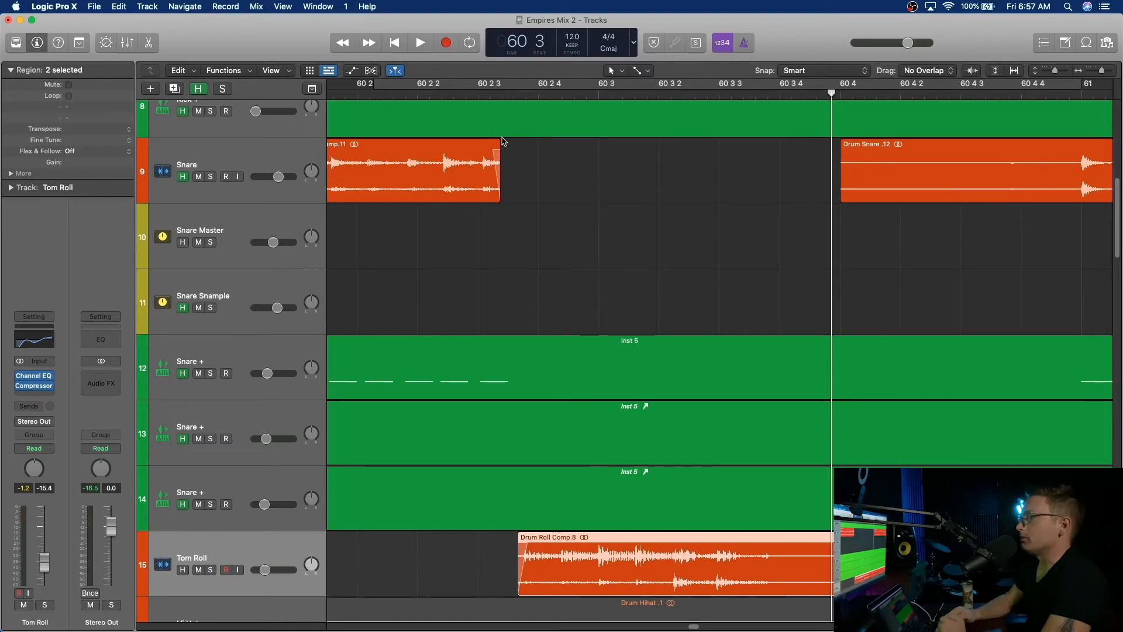
{"action": "left_click_drag", "start_coordinate": [1102, 70], "coordinate": [1050, 73]}
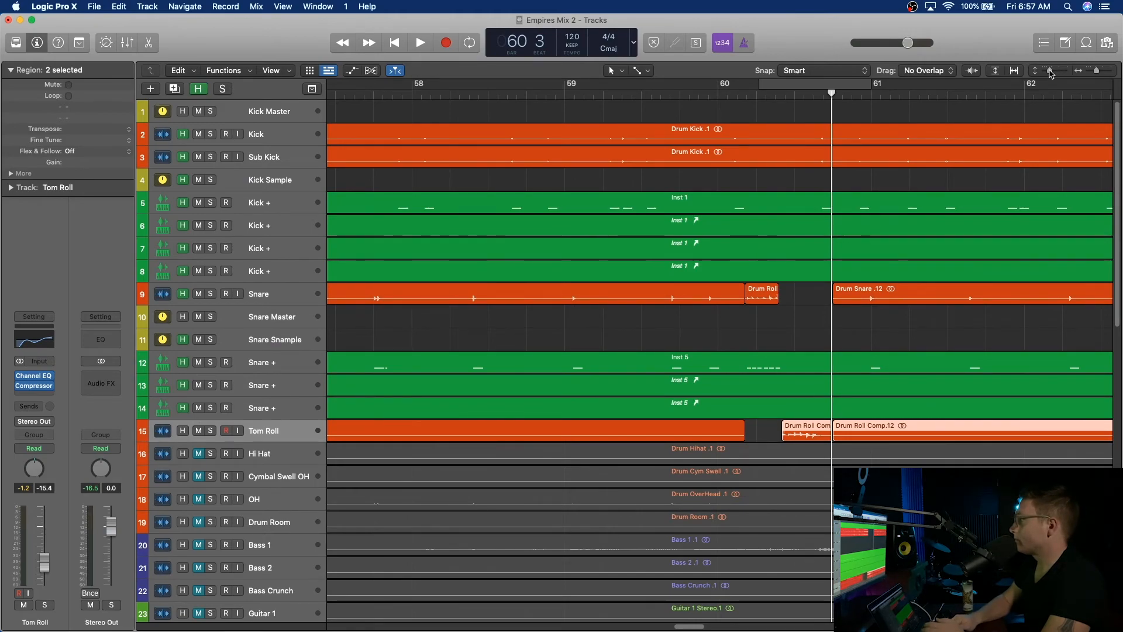
{"action": "key", "text": "h"}
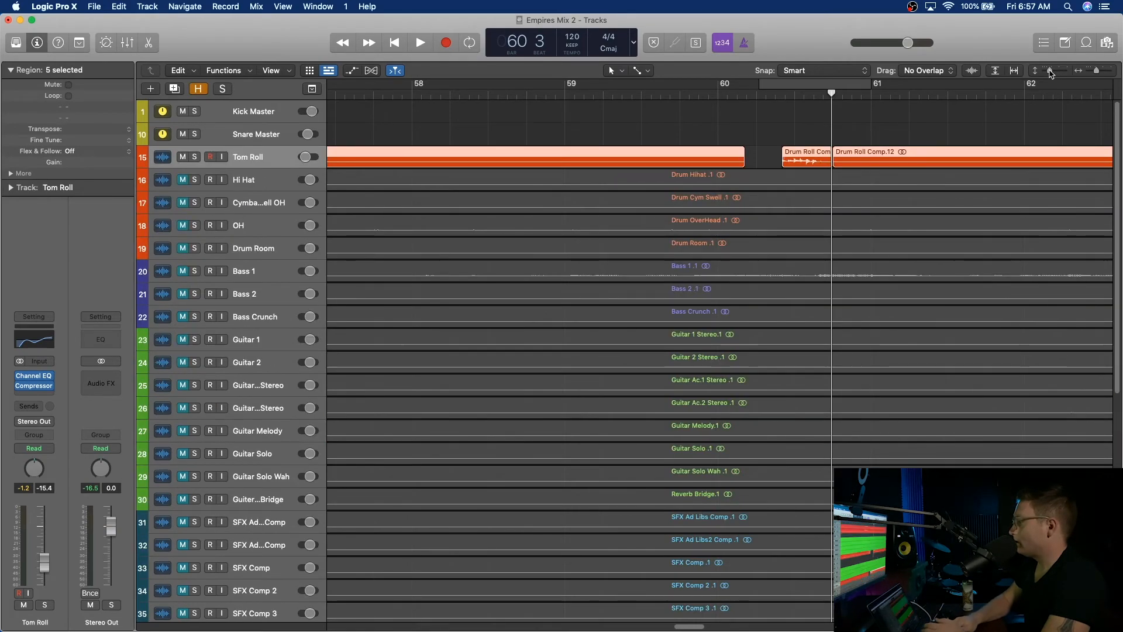
{"action": "scroll", "coordinate": [851, 203], "scroll_direction": "down", "scroll_amount": 1}
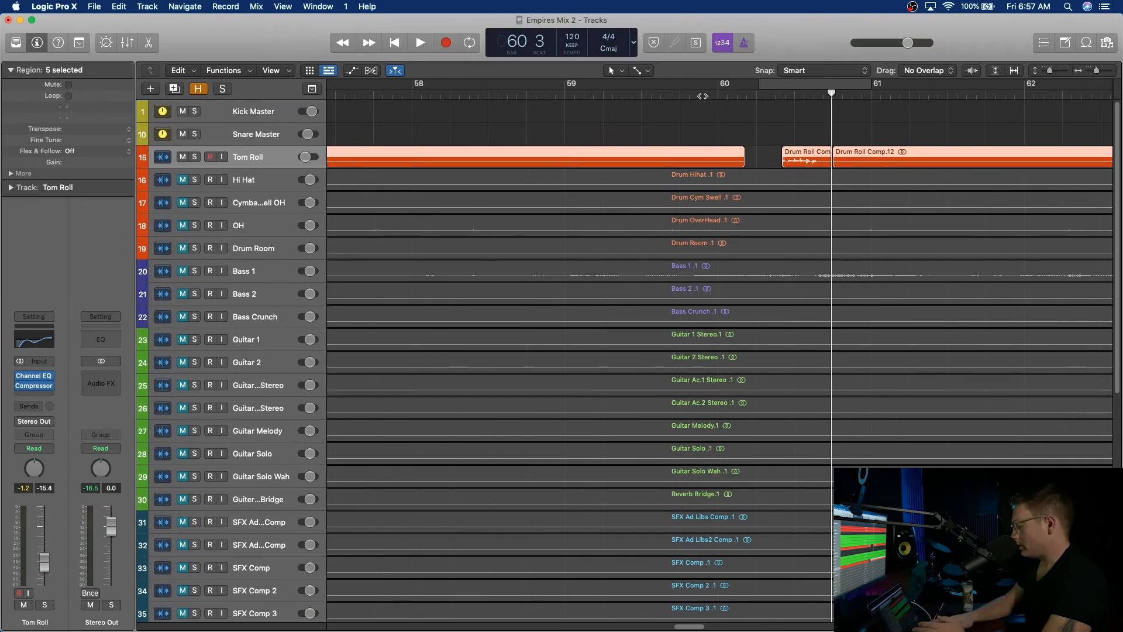
- Place the playhead at beat 4 of bar 59 and unmute the Cymbal Swell OH track
{"action": "left_click", "coordinate": [700, 94]}
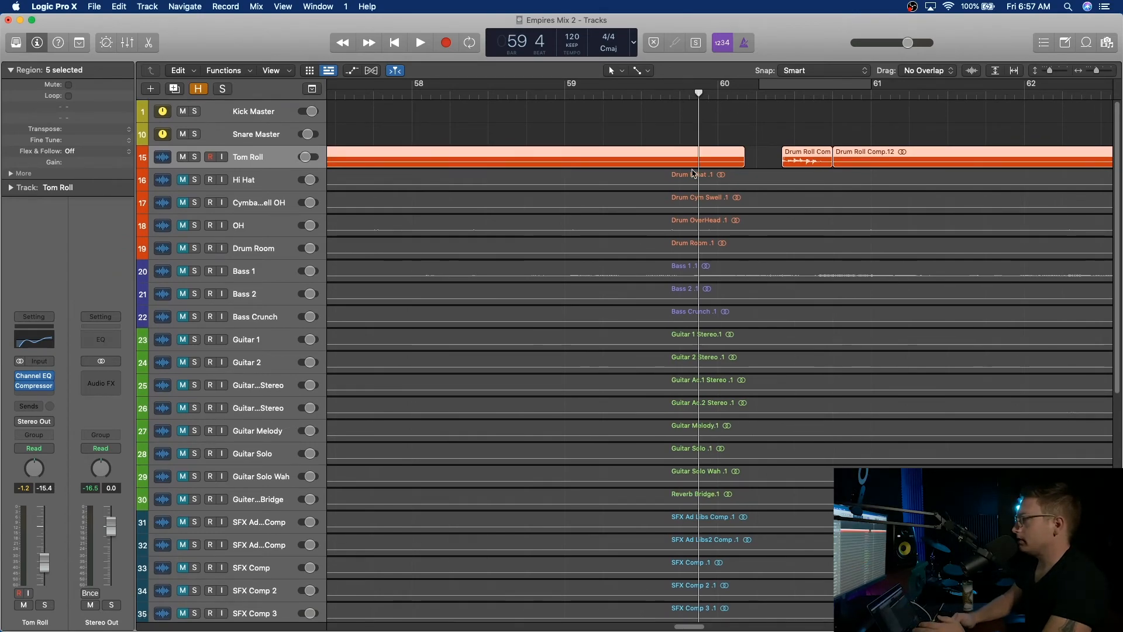
{"action": "scroll", "coordinate": [601, 152], "scroll_direction": "left", "scroll_amount": 10}
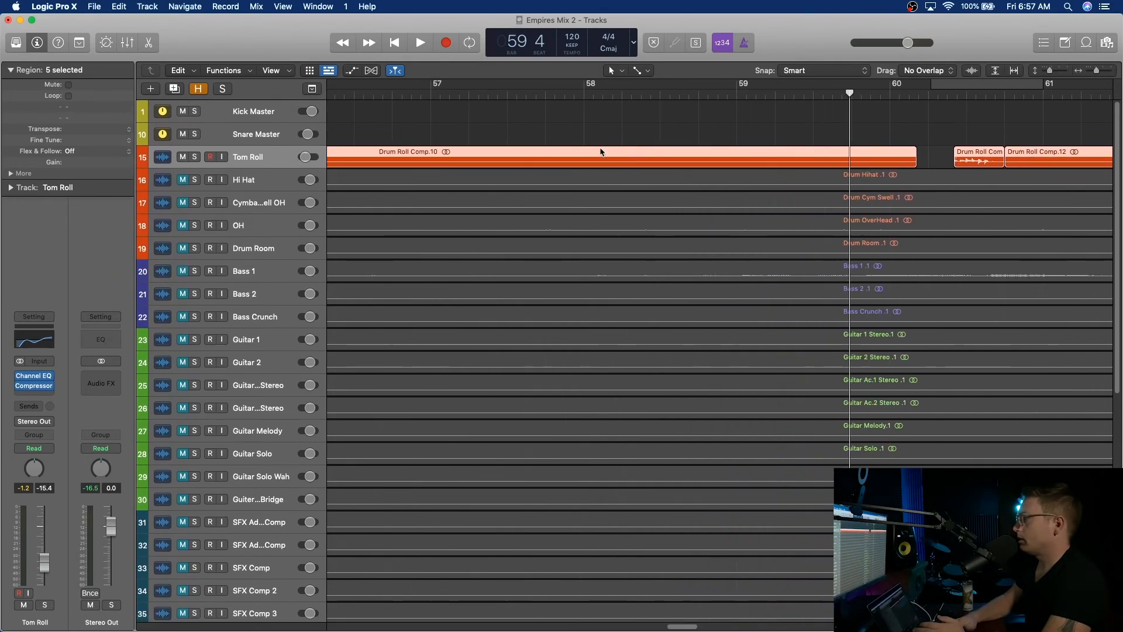
{"action": "scroll", "coordinate": [600, 152], "scroll_direction": "right", "scroll_amount": 20}
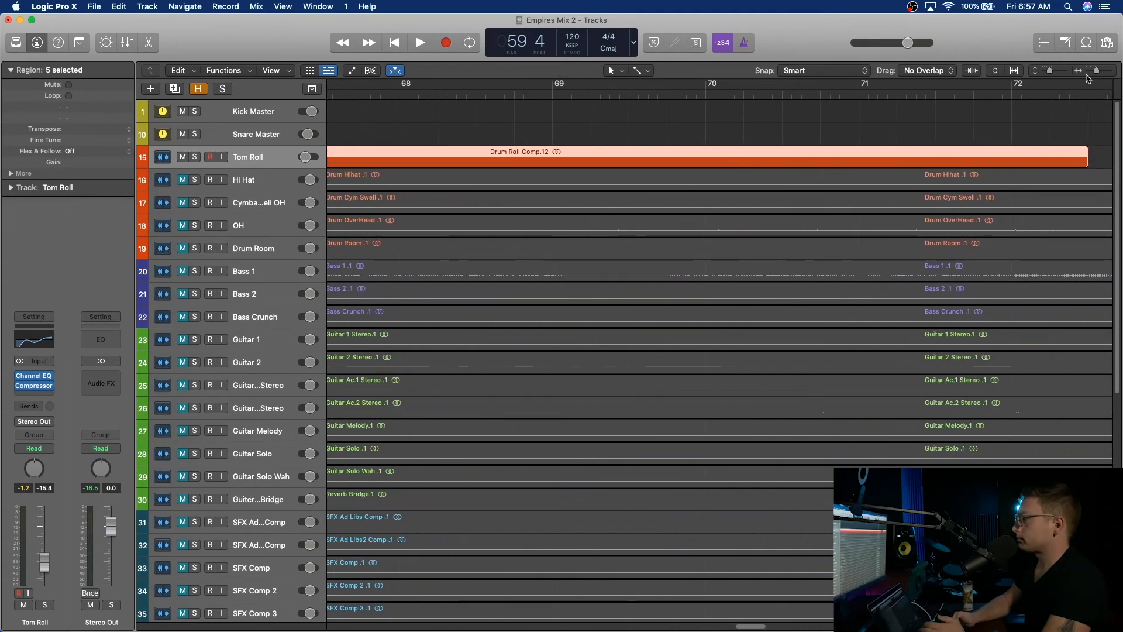
{"action": "left_click_drag", "start_coordinate": [1096, 75], "coordinate": [1072, 76]}
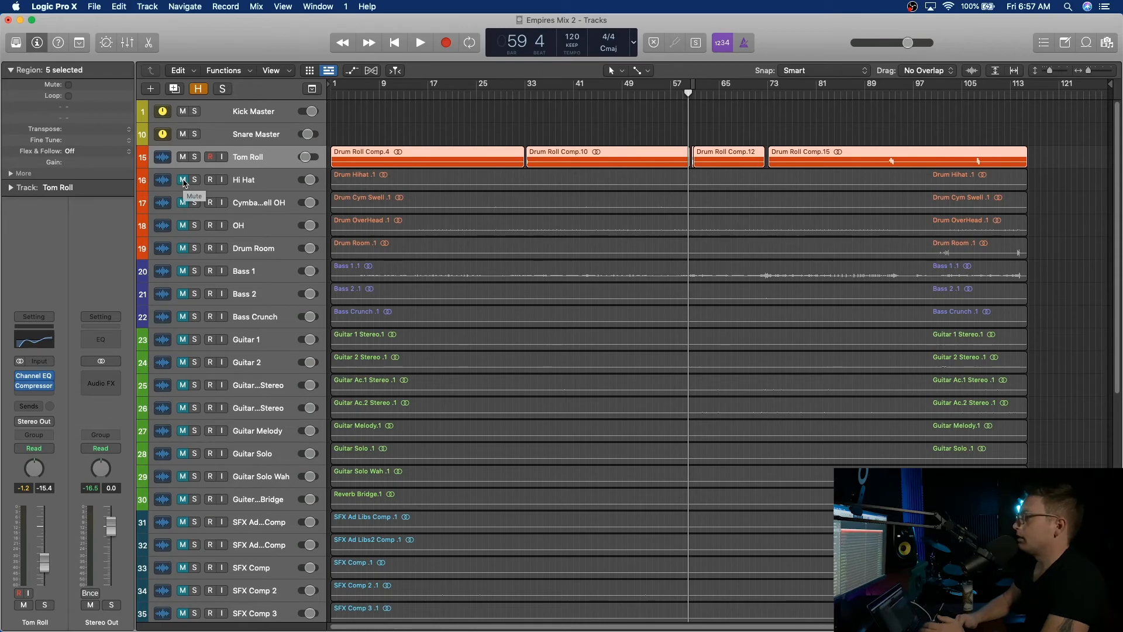
{"action": "left_click", "coordinate": [182, 206]}
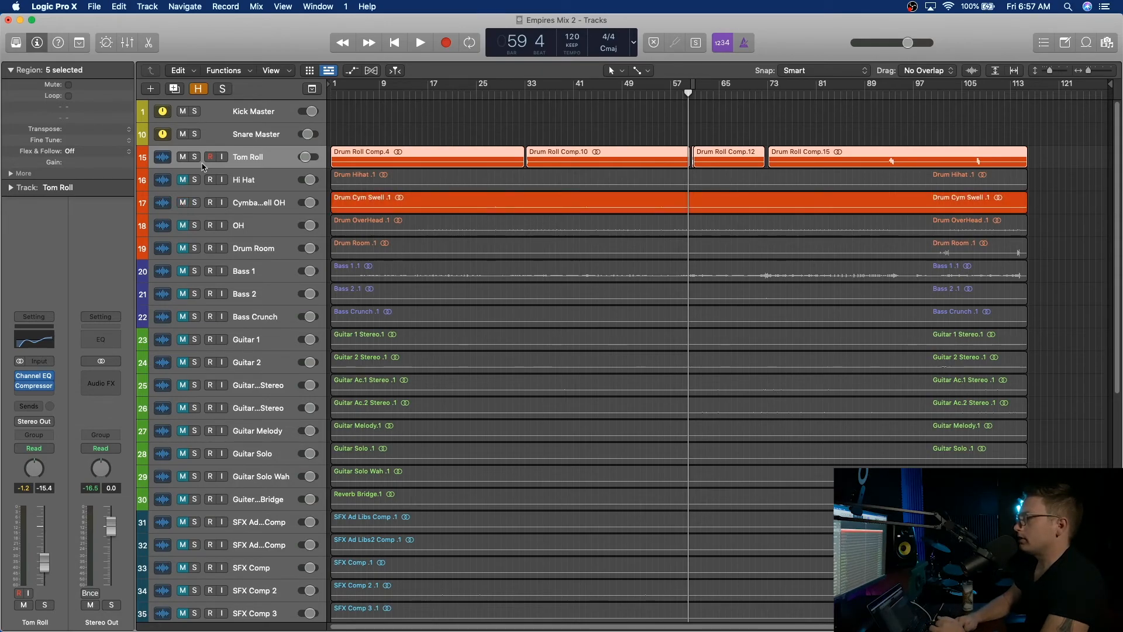